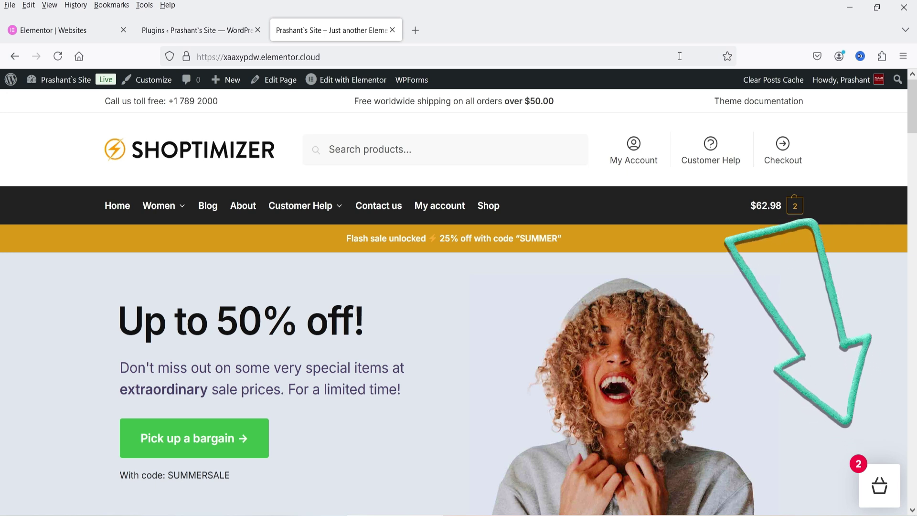
- Open the flying cart, raise Jacket skinny fit to quantity 2, then lower it back to 1
left_click(873, 486)
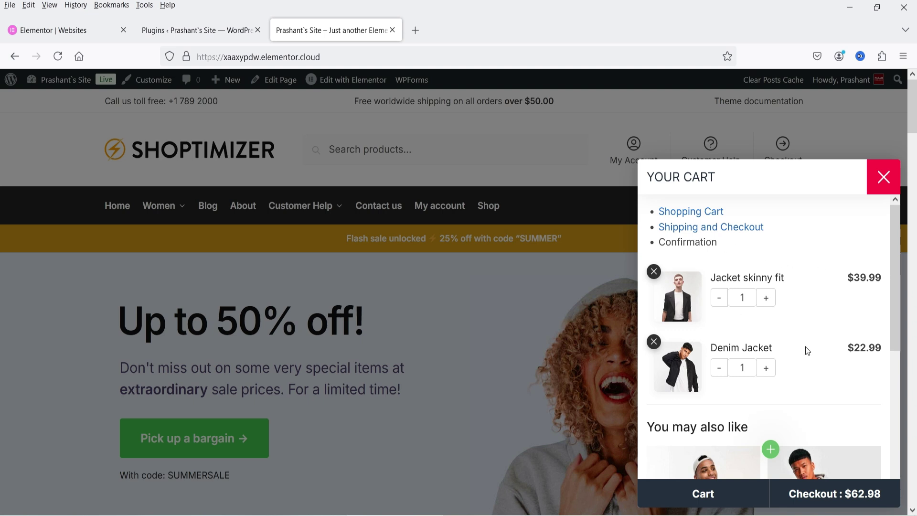
left_click(767, 299)
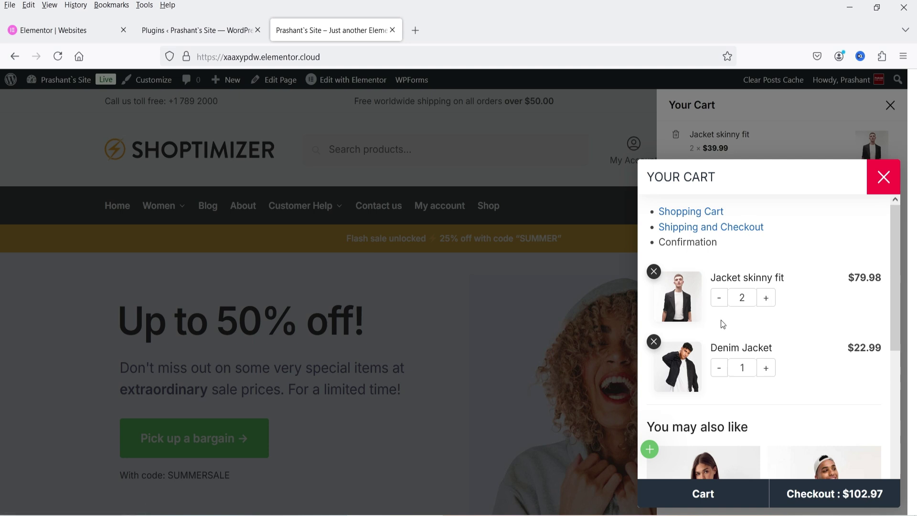
left_click(718, 300)
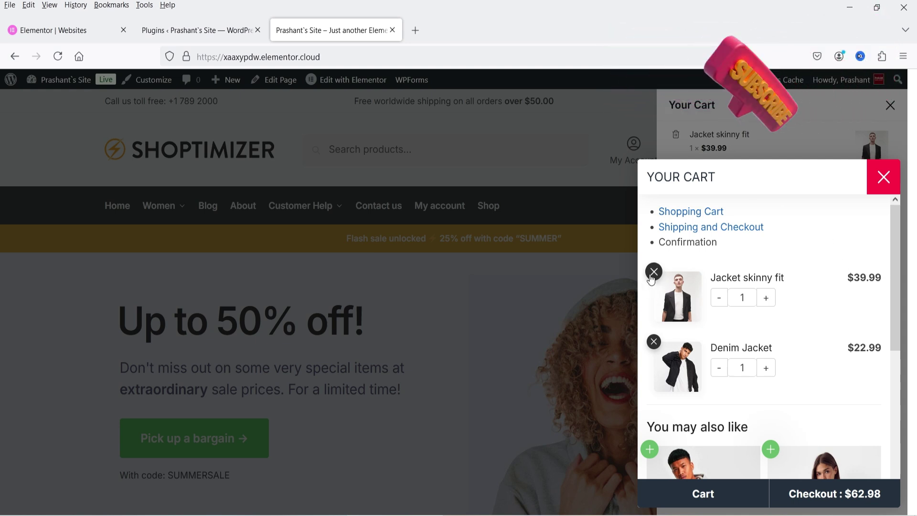
- Scroll through the You may also like suggestions and expand Have a coupon? to show the code field
scroll(826, 316, "down", 3)
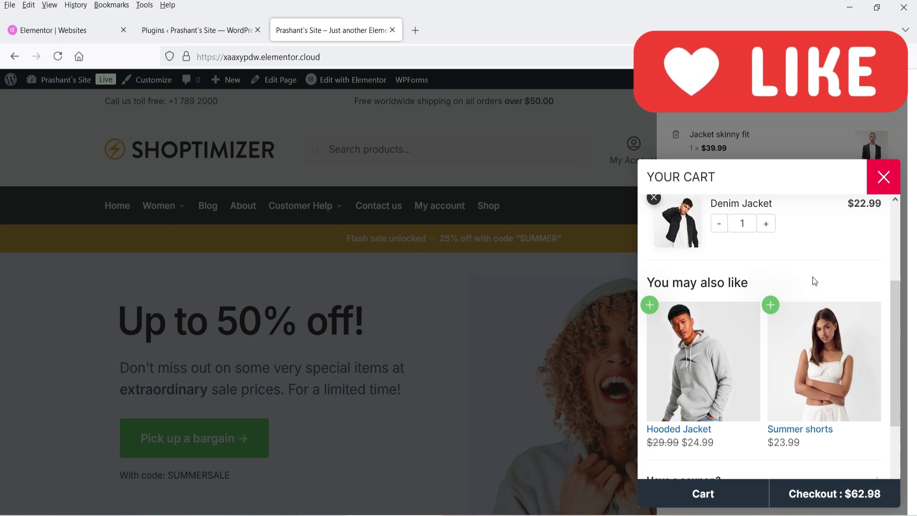
scroll(812, 277, "down", 2)
scroll(812, 276, "down", 2)
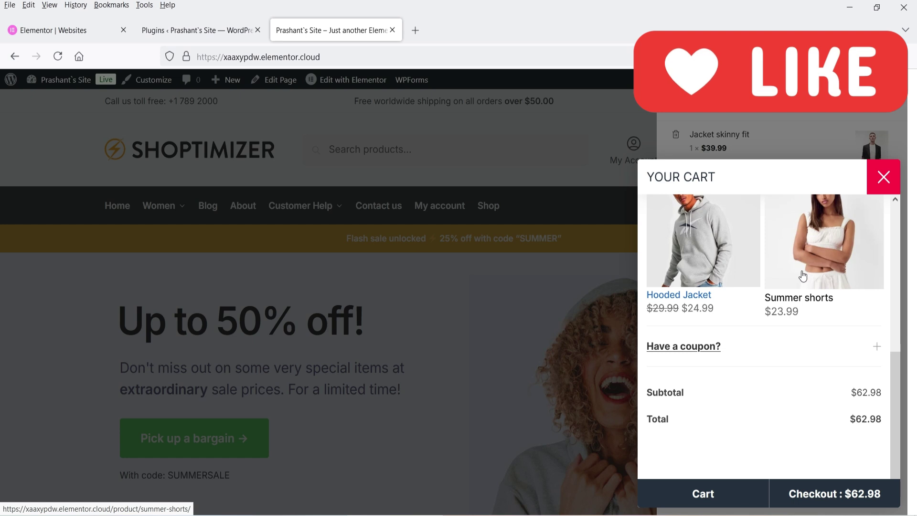
left_click(808, 354)
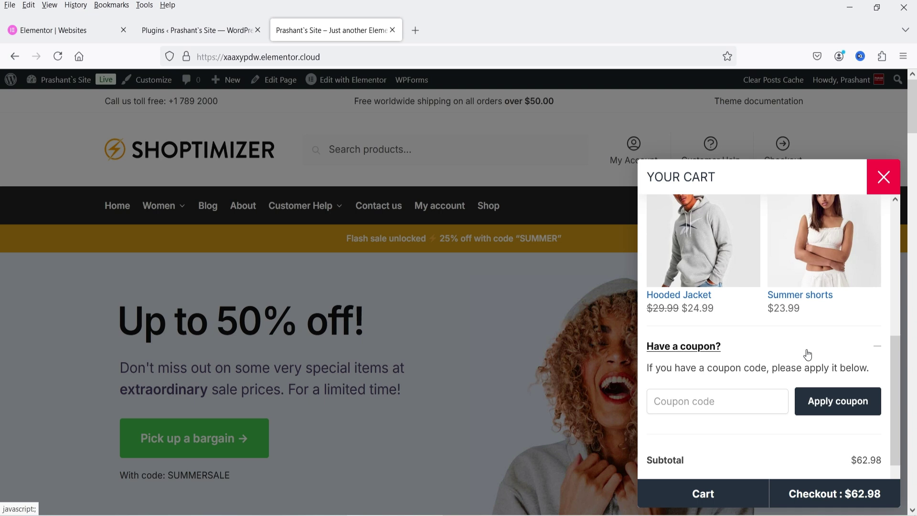
scroll(811, 364, "down", 2)
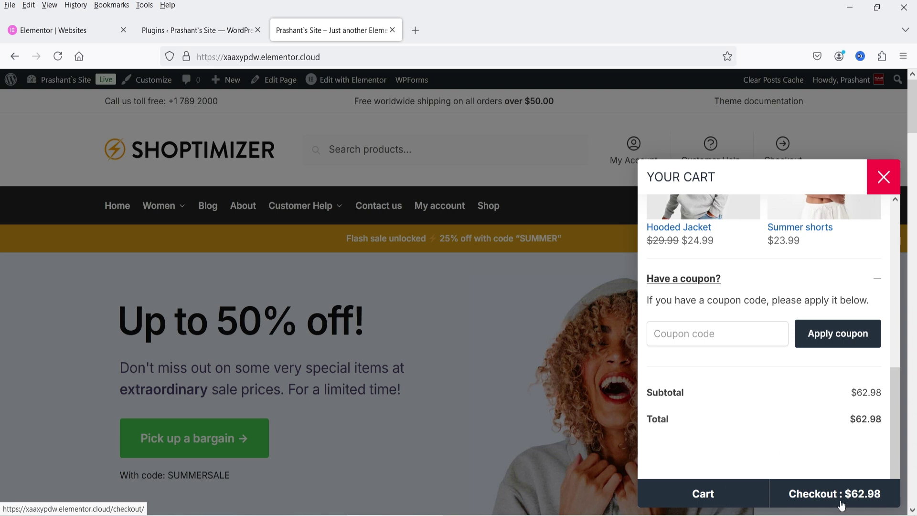
- View the full Cart page, then go back Home and reopen the flying cart panel
left_click(701, 497)
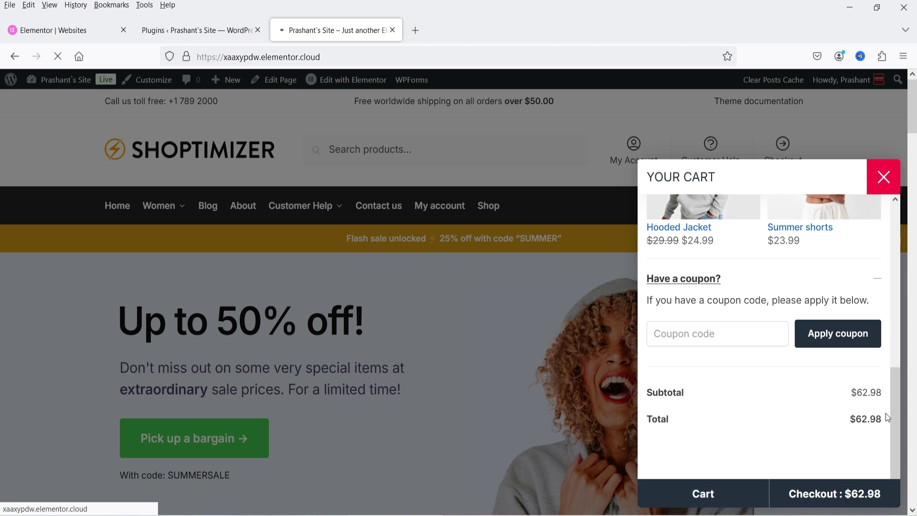
scroll(789, 337, "down", 4)
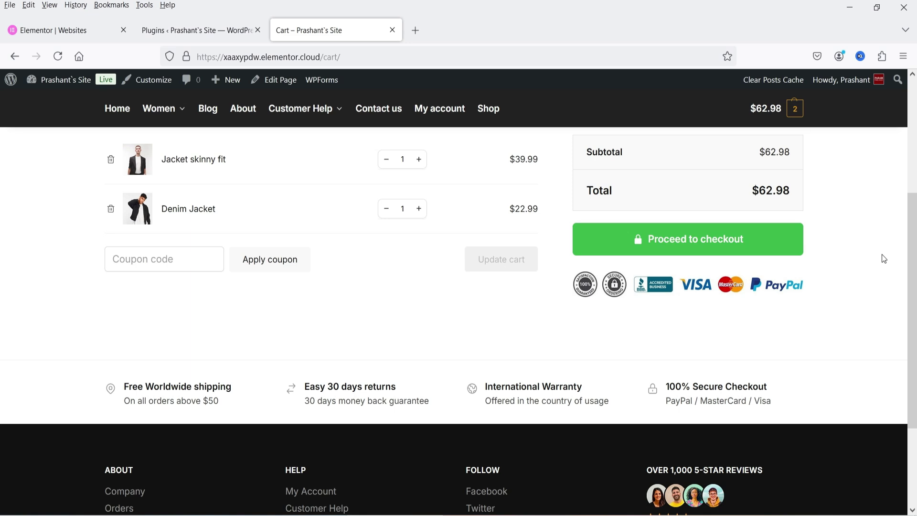
scroll(784, 247, "up", 4)
left_click(117, 205)
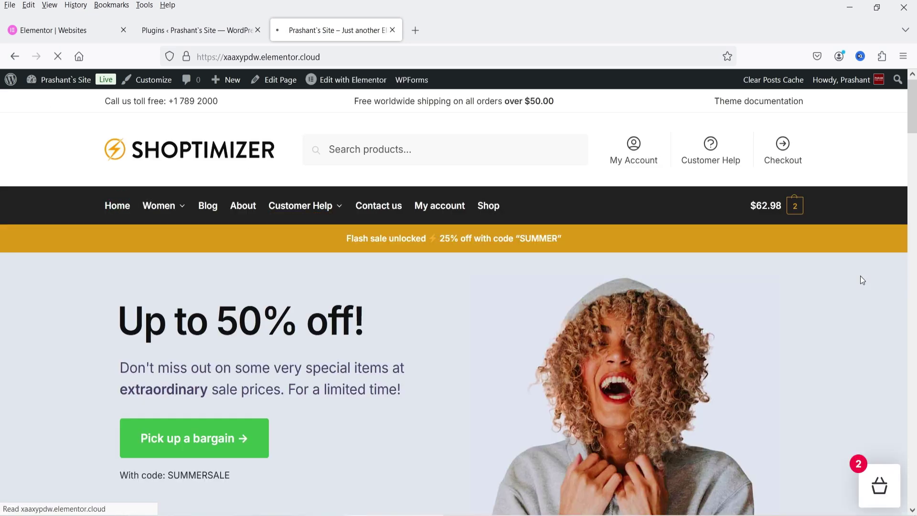
left_click(874, 492)
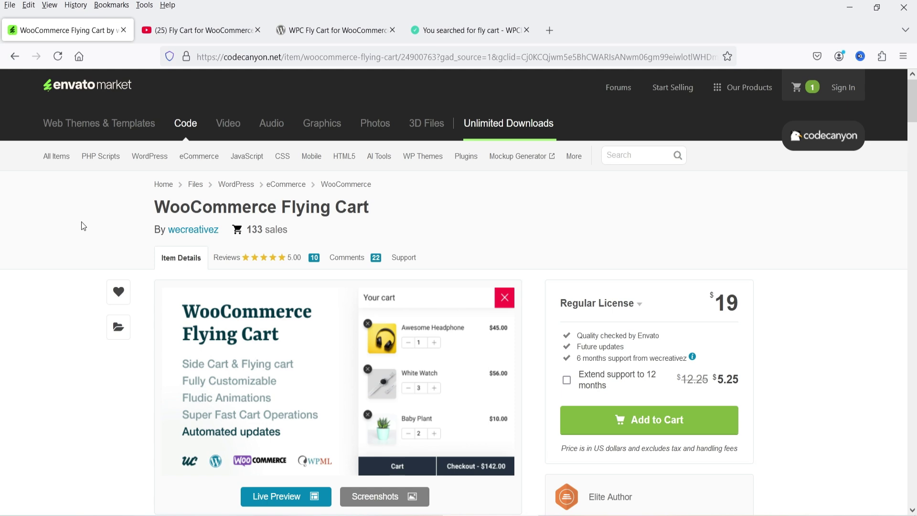
- Compare the fly cart pages on YouTube, WordPress.org, WPClever and CodeCanyon, then return to the shop window
left_click(211, 31)
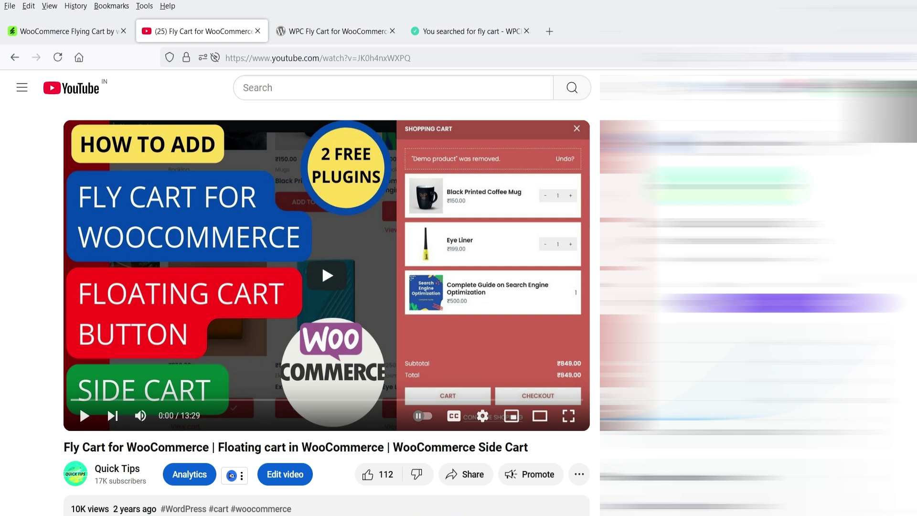
left_click(310, 29)
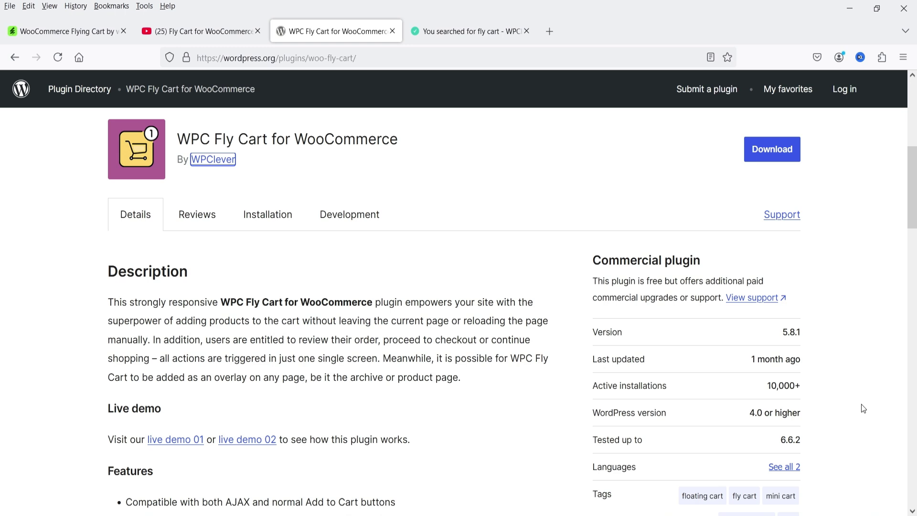
left_click(465, 31)
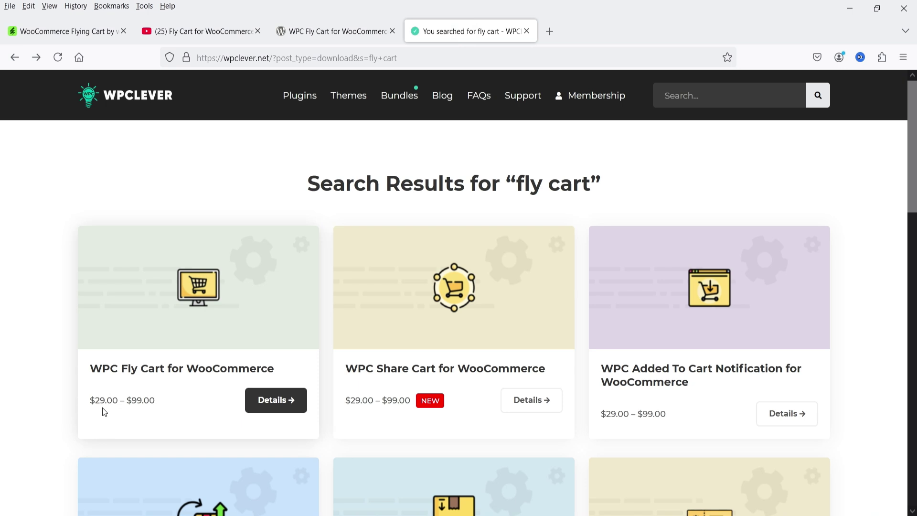
left_click(206, 30)
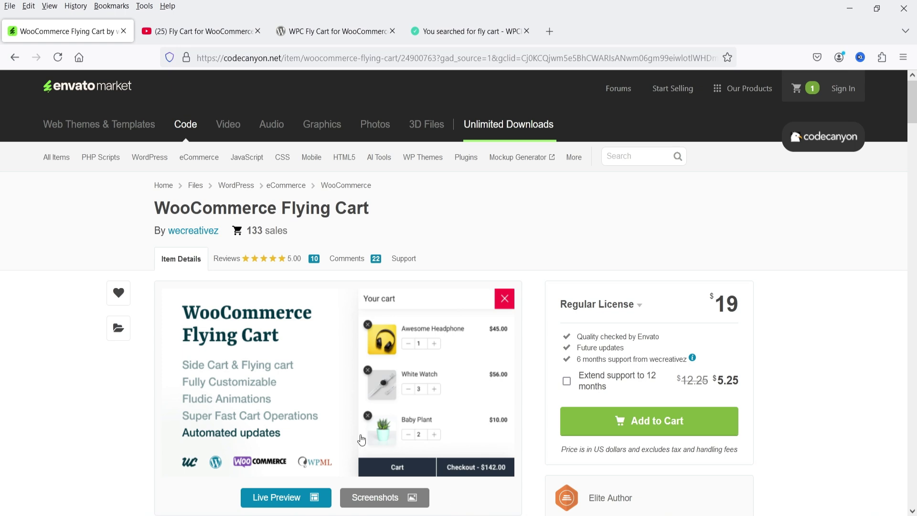
left_click_drag(162, 206, 466, 221)
key("alt+Tab")
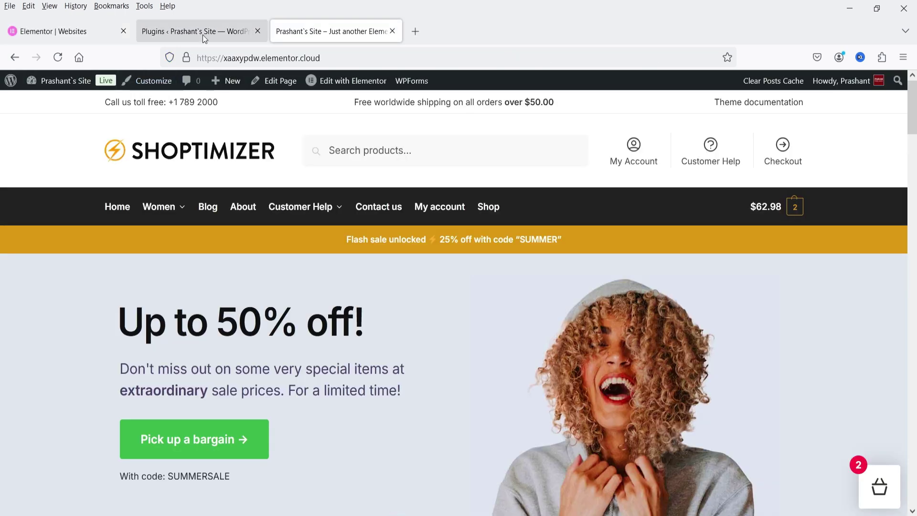
- Open Plugins and find the active WooCommerce Flying Cart 1.7.0 in the list
left_click(202, 35)
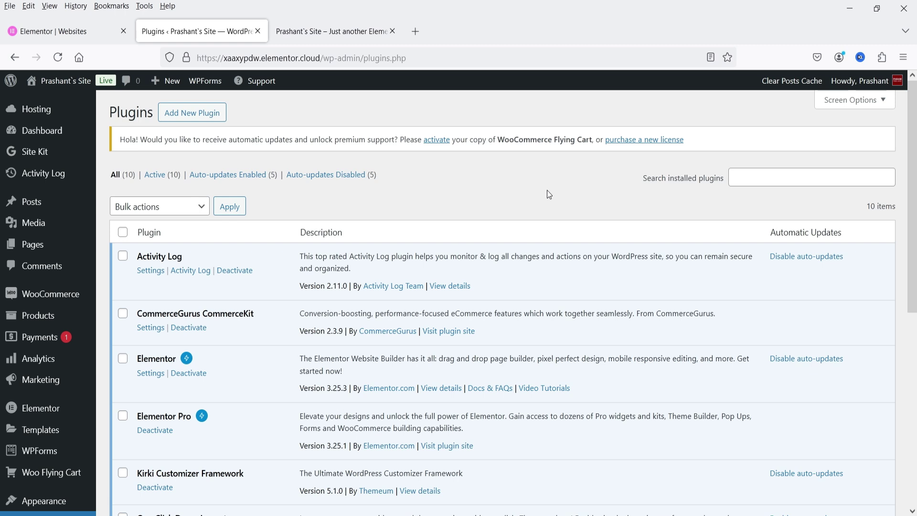
scroll(547, 193, "down", 6)
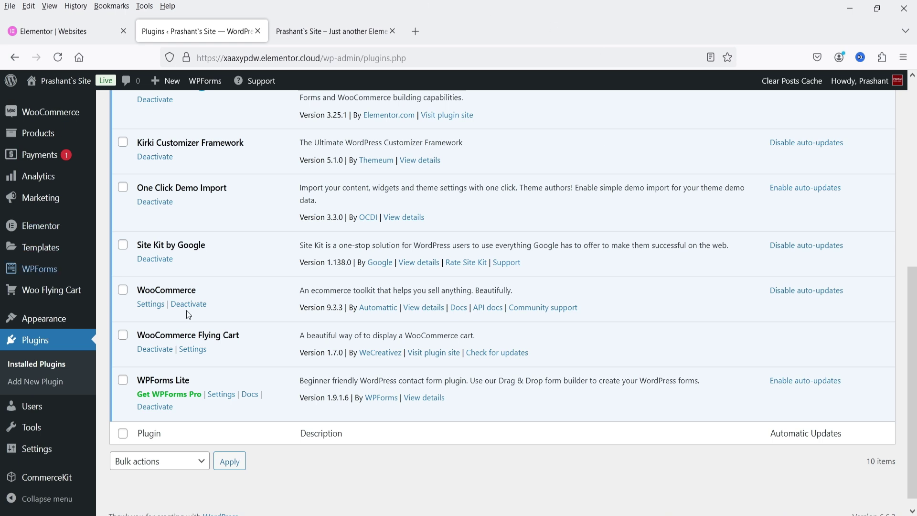
mouse_move(39, 299)
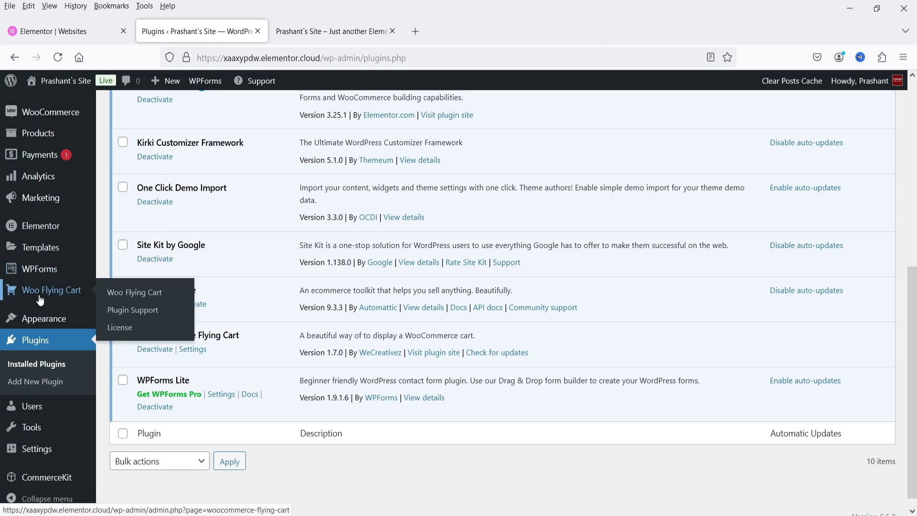
- In Woo Flying Cart settings, enable Dark Mode and save the changes
left_click(36, 293)
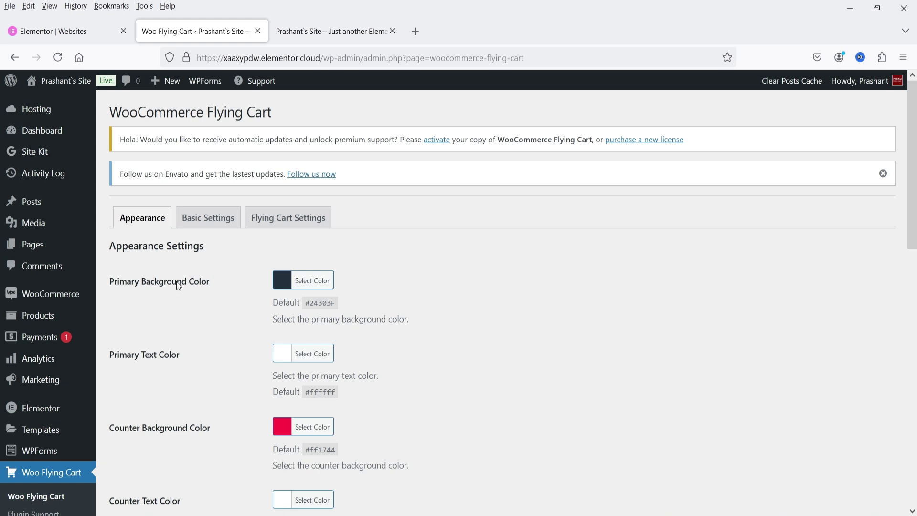
scroll(201, 337, "down", 3)
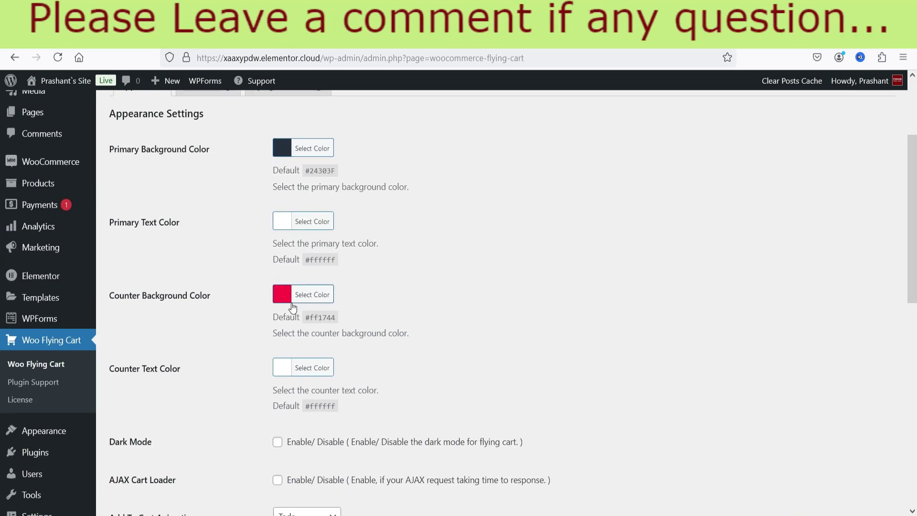
scroll(291, 311, "down", 3)
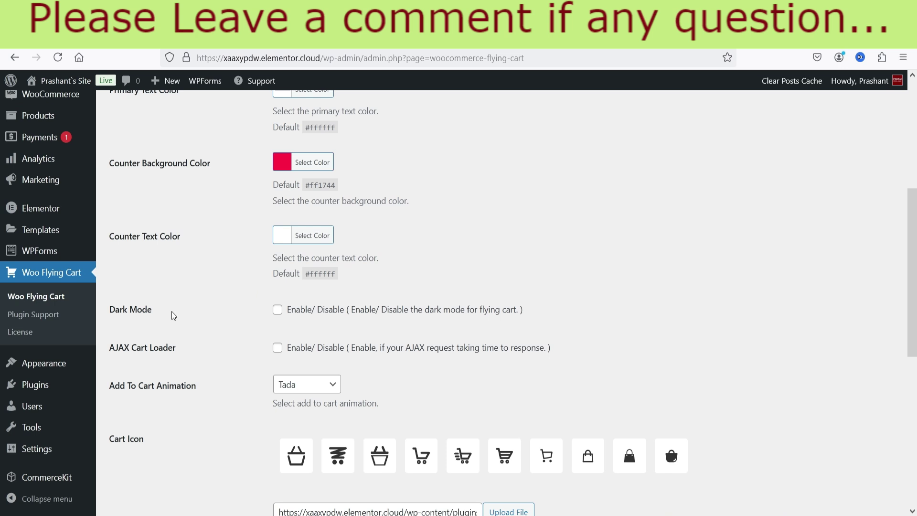
left_click(277, 311)
scroll(403, 301, "down", 9)
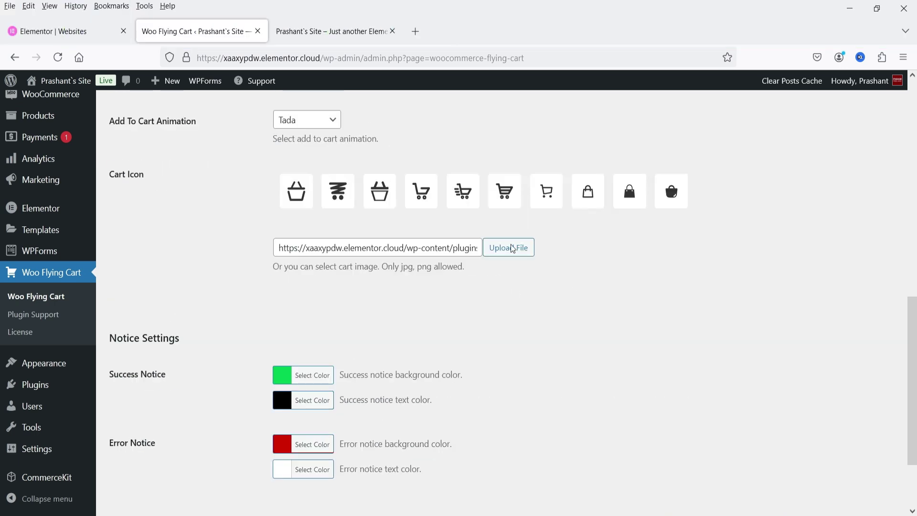
left_click(144, 458)
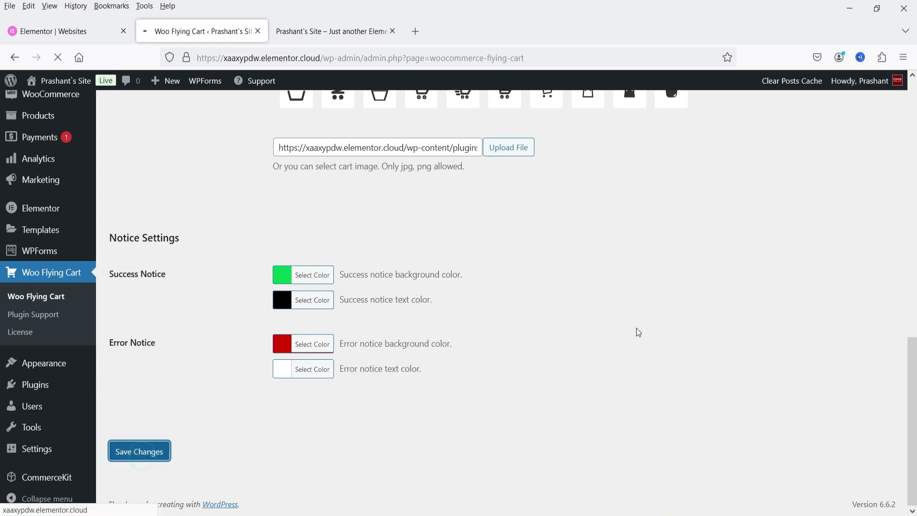
- Reload the storefront and open the cart to check the dark theme, then return to settings
left_click(332, 31)
left_click(57, 58)
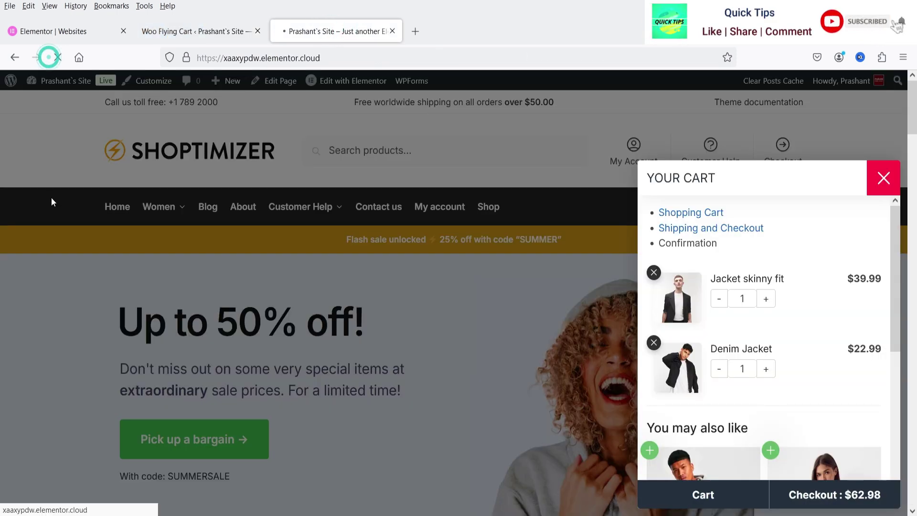
left_click(879, 487)
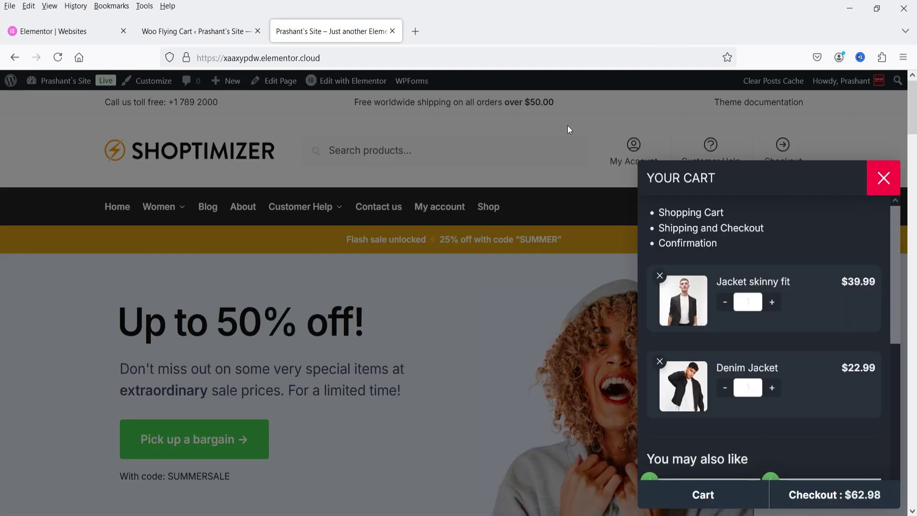
left_click(190, 31)
scroll(592, 273, "down", 12)
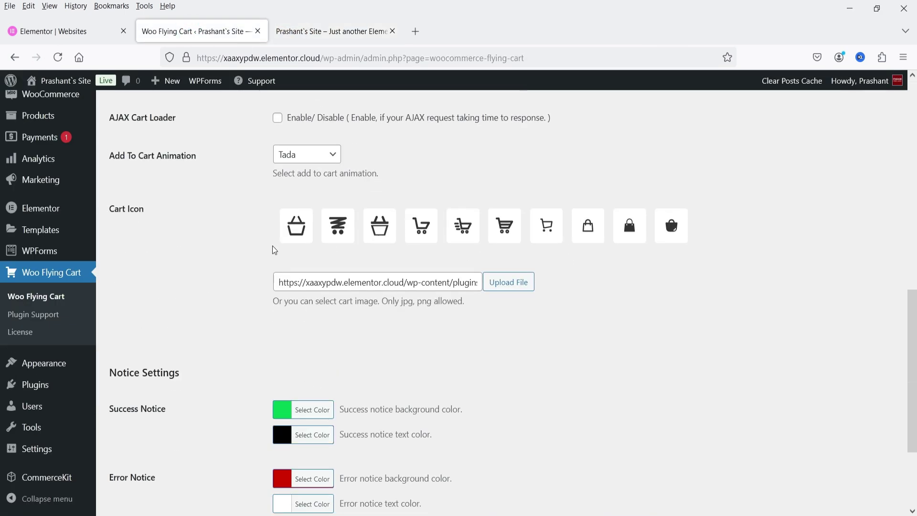
- Turn Dark Mode back off in the Flying Cart settings
scroll(275, 258, "up", 4)
left_click(277, 275)
scroll(642, 257, "up", 4)
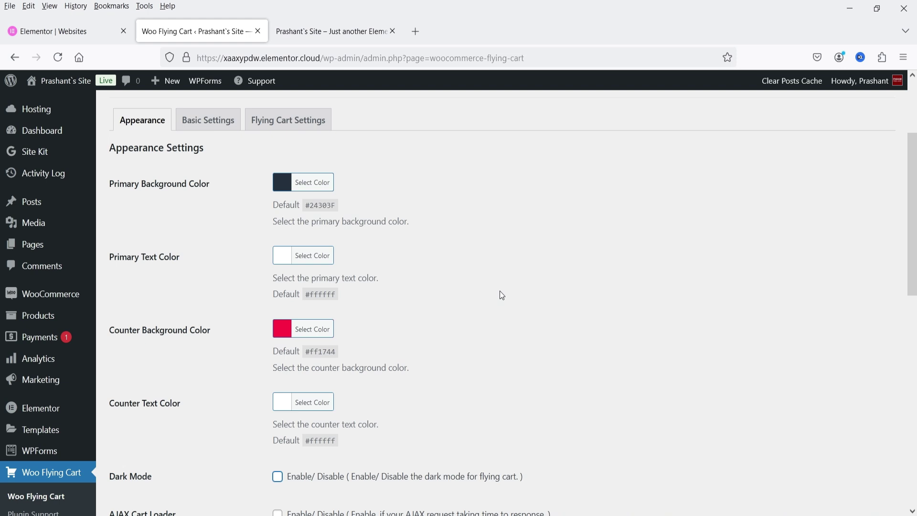
- Set the Add To Cart Animation to Bounce instead of Tada
scroll(493, 286, "down", 5)
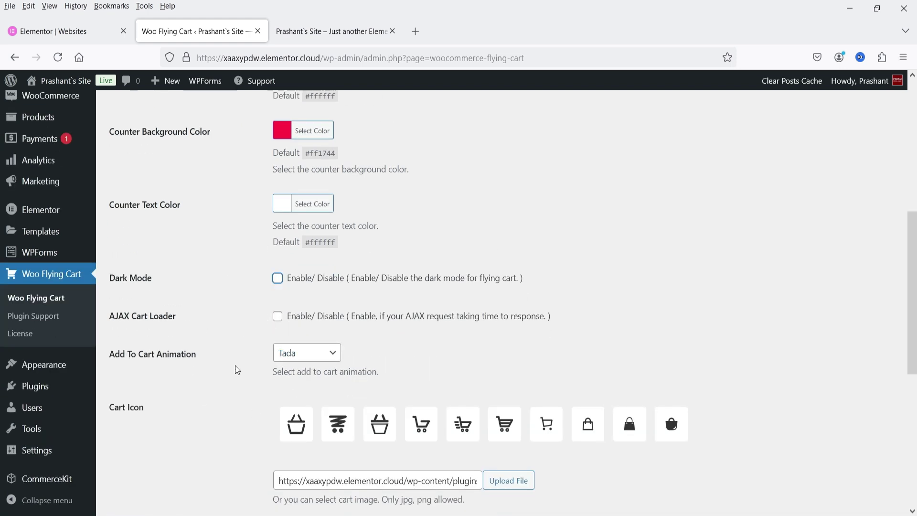
scroll(401, 334, "down", 3)
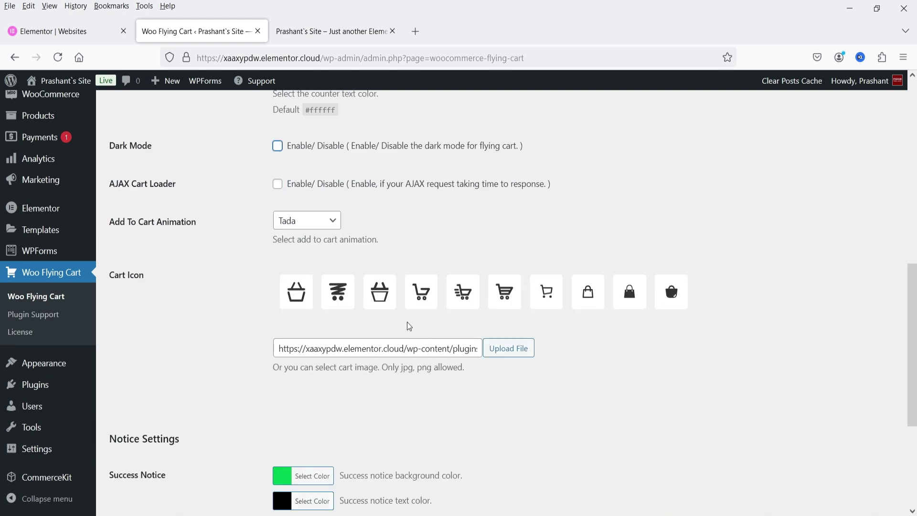
left_click(314, 221)
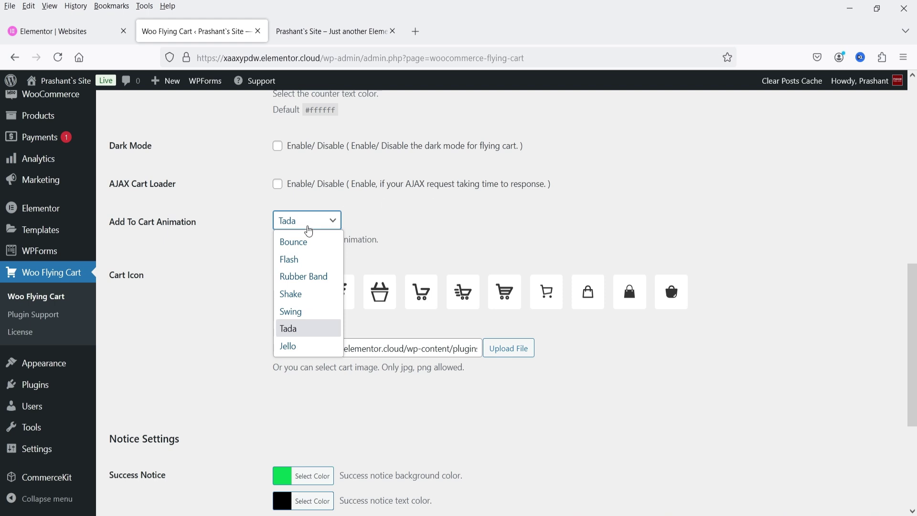
left_click(295, 241)
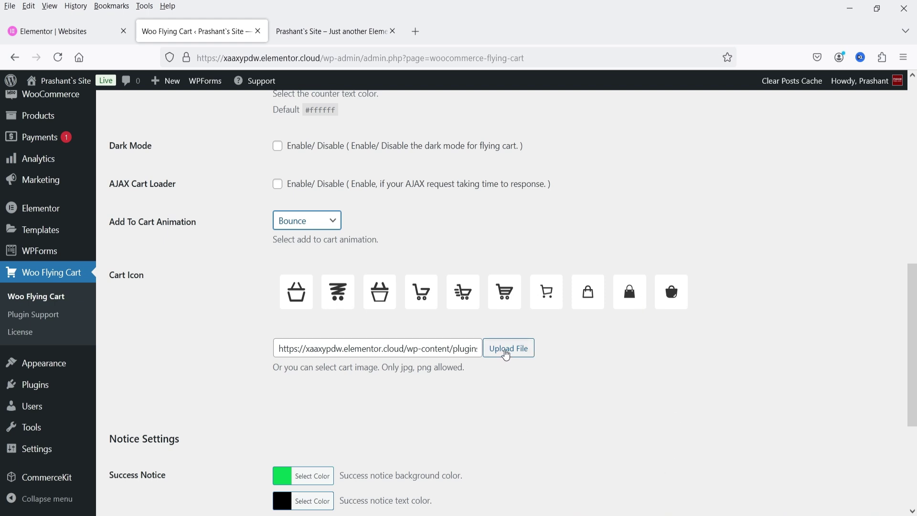
left_click(303, 32)
- Close the storefront cart and save the Flying Cart appearance settings
left_click(883, 182)
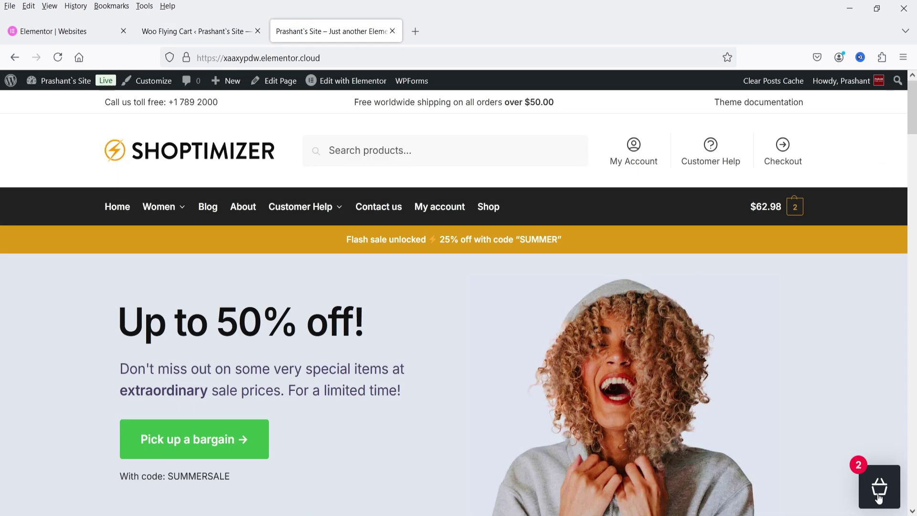
left_click(194, 42)
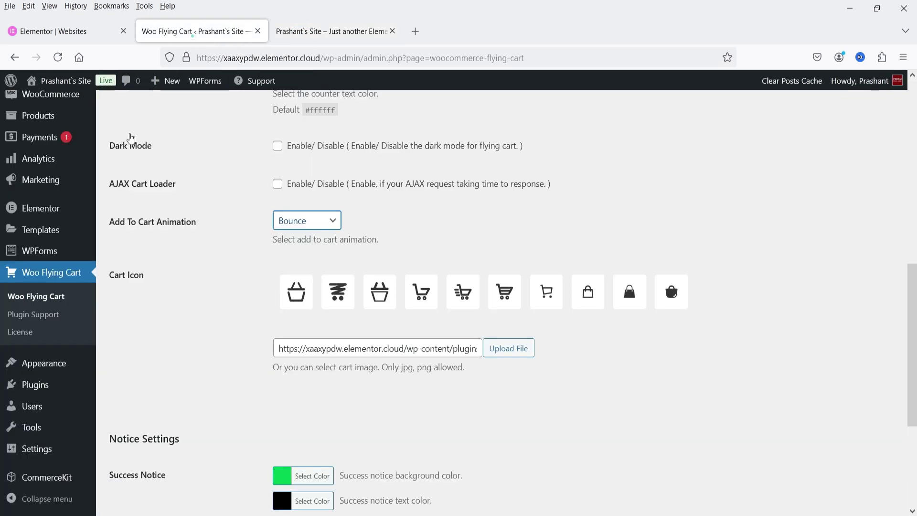
scroll(533, 323, "down", 2)
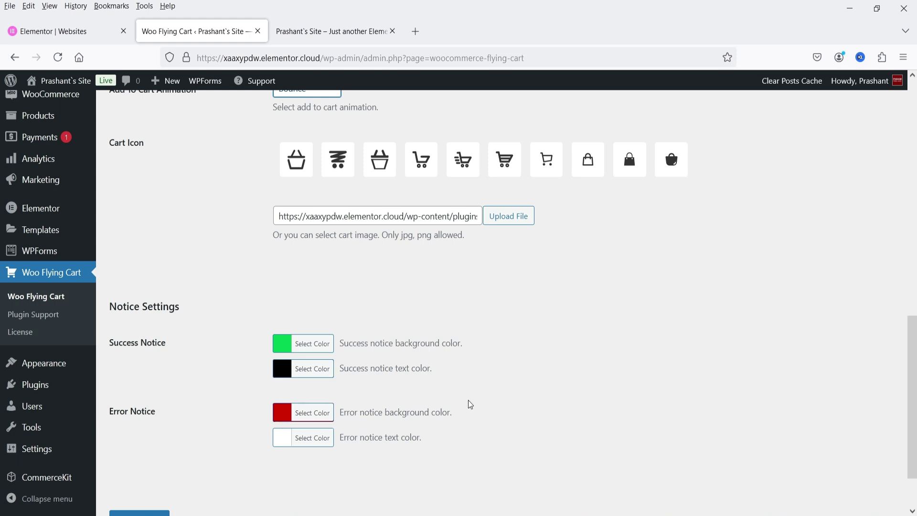
scroll(561, 371, "down", 2)
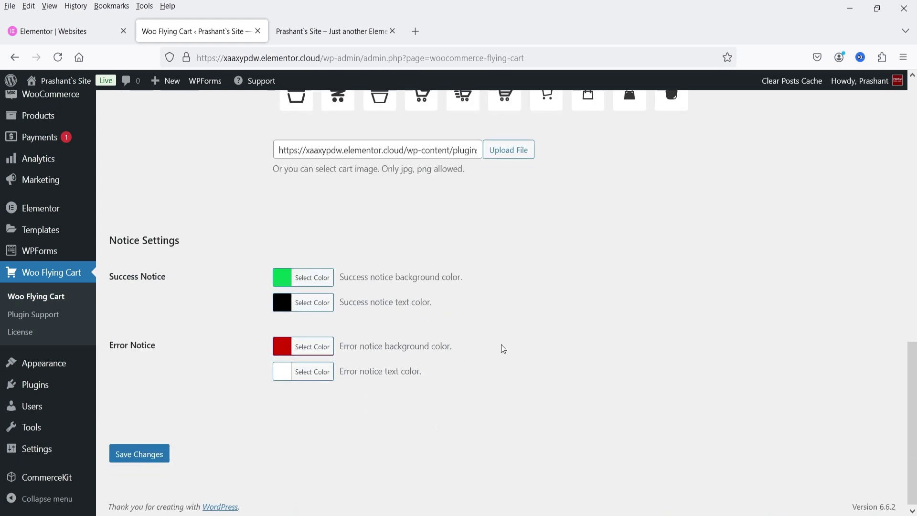
left_click(139, 453)
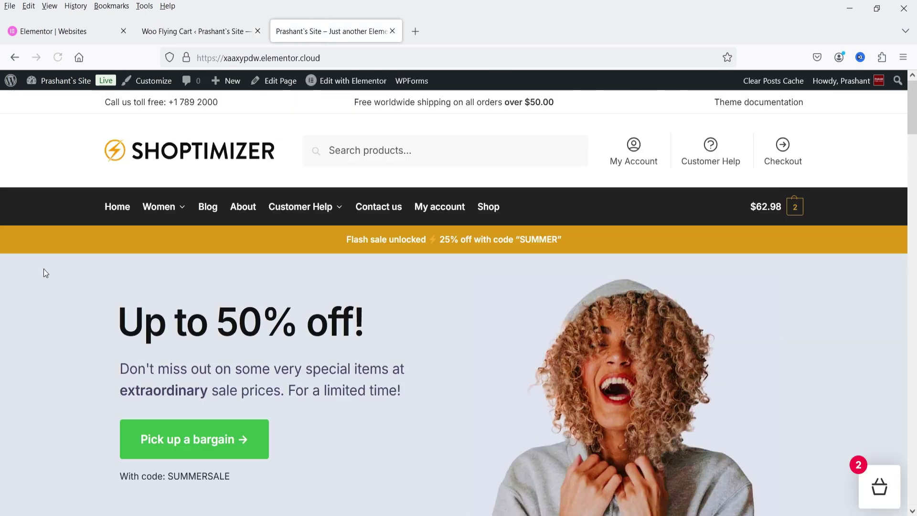
- Preview the flying cart on the storefront, then open the Basic Settings tab
key("ctrl+Tab")
left_click(783, 206)
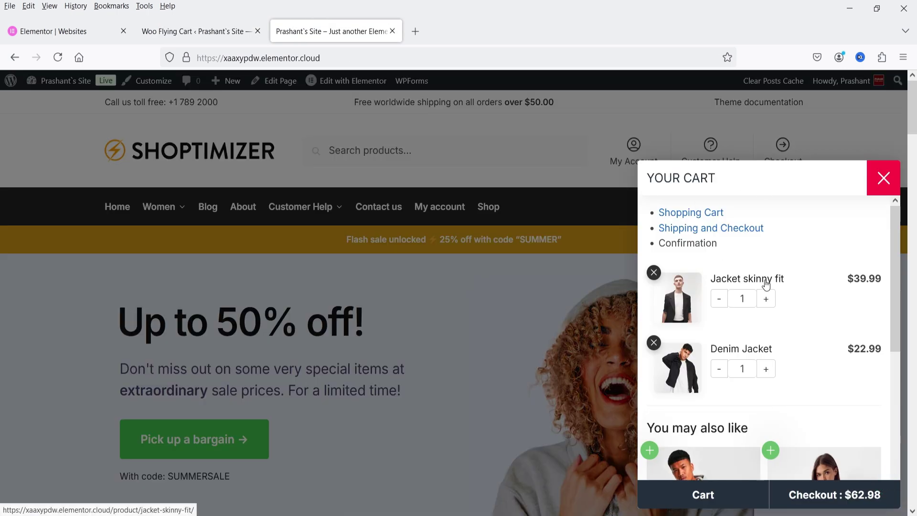
scroll(812, 308, "down", 5)
scroll(828, 254, "up", 2)
key("ctrl+shift+Tab")
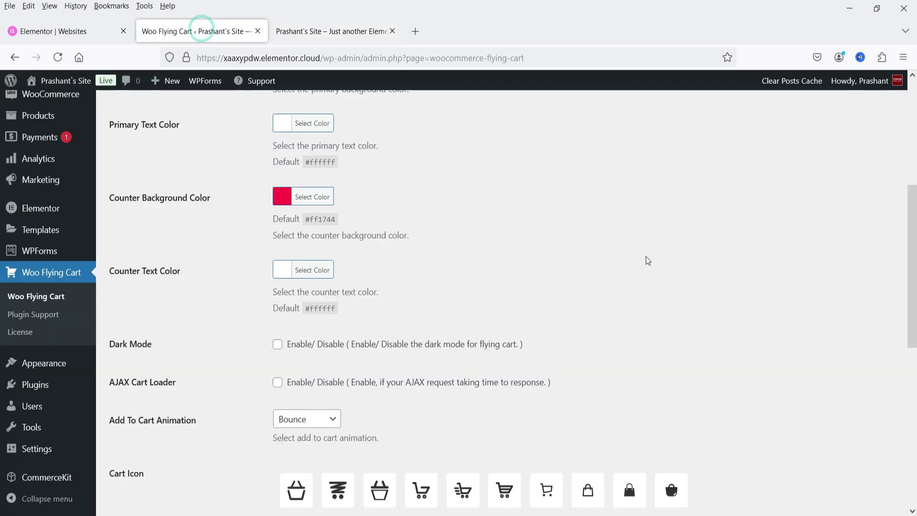
key("Home")
left_click(196, 259)
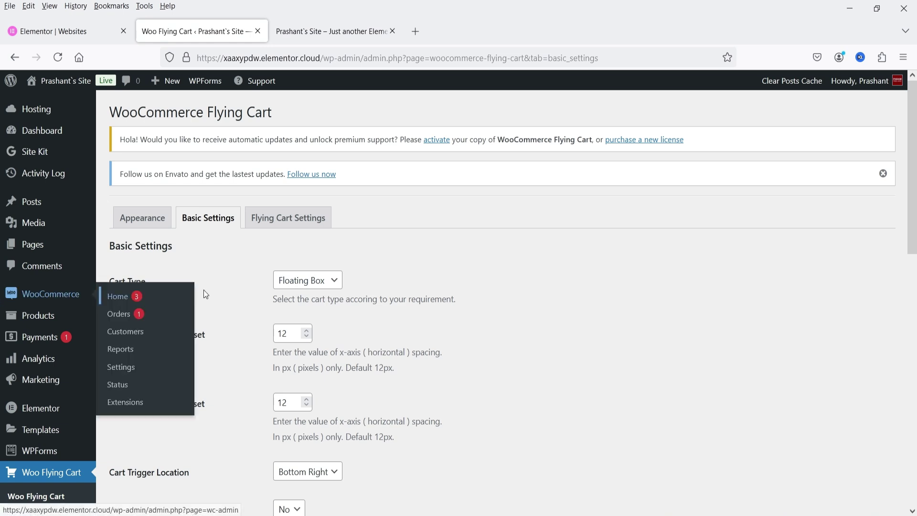
- Change Cart Type from Floating Box to Slide (Right)
left_click(326, 287)
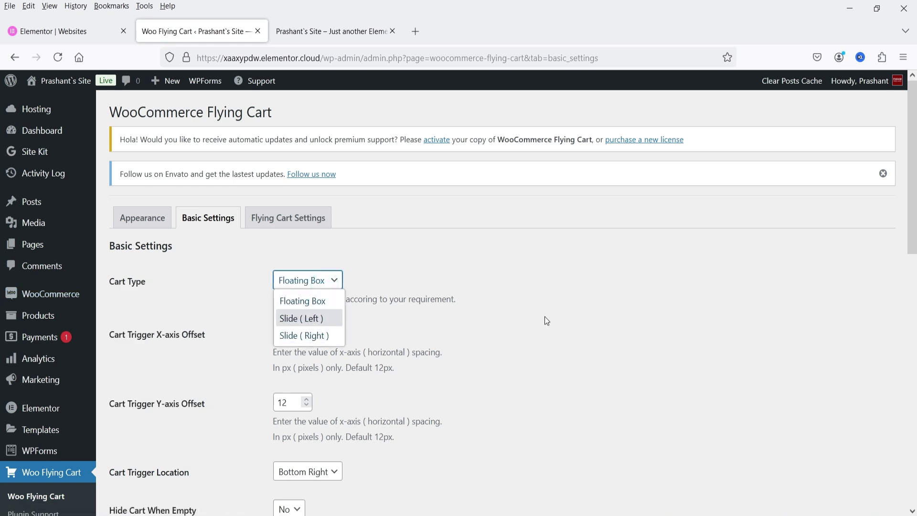
left_click(310, 337)
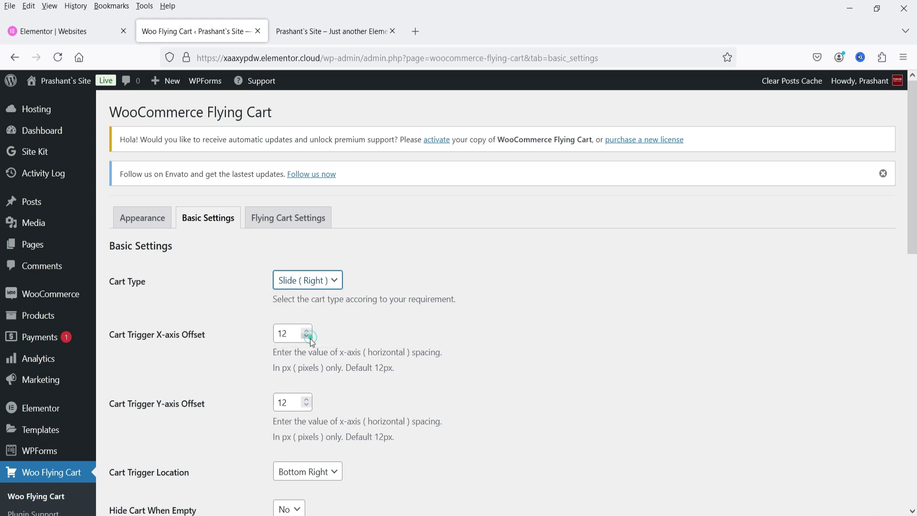
scroll(546, 302, "down", 10)
scroll(215, 294, "up", 10)
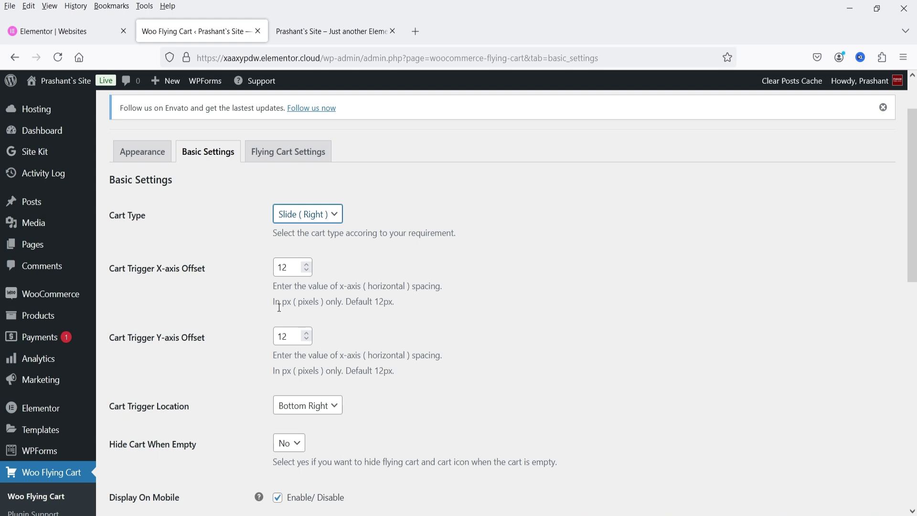
left_click(315, 36)
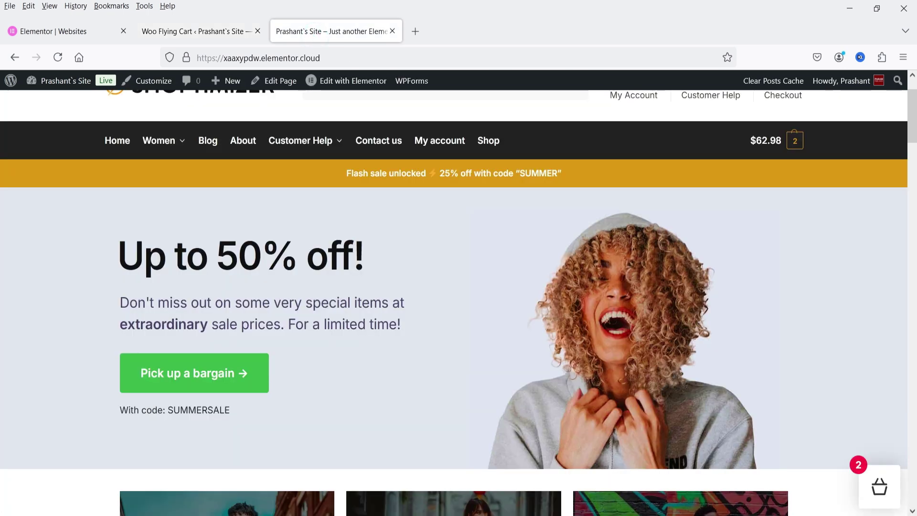
left_click(198, 31)
scroll(452, 385, "down", 3)
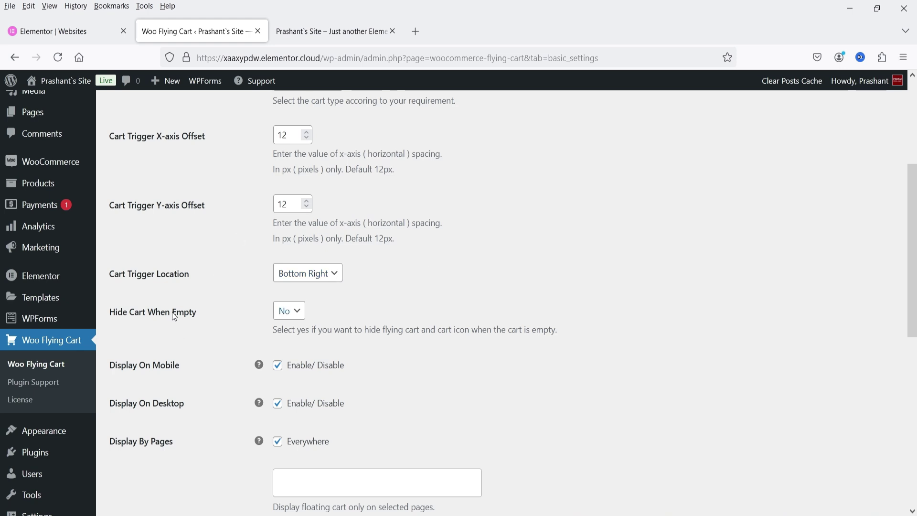
- Check the Hide Cart When Empty options and leave it set to No
left_click(296, 312)
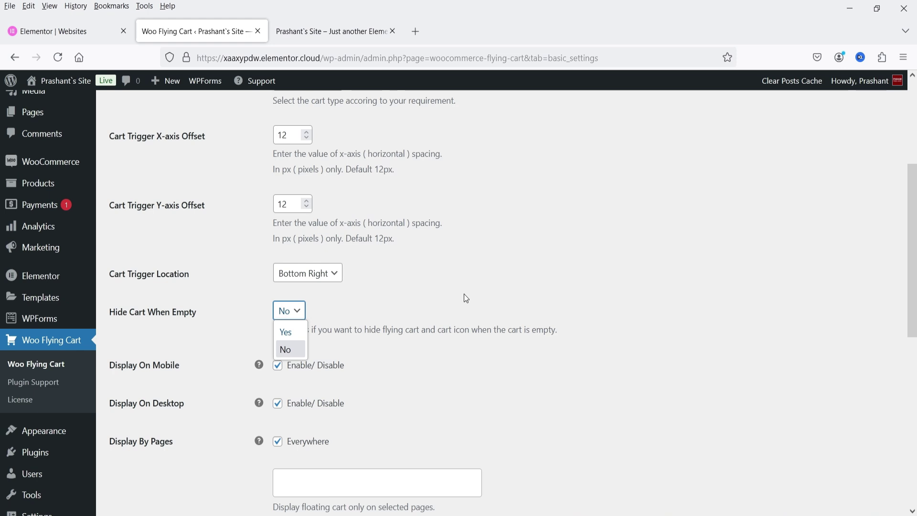
key("Up")
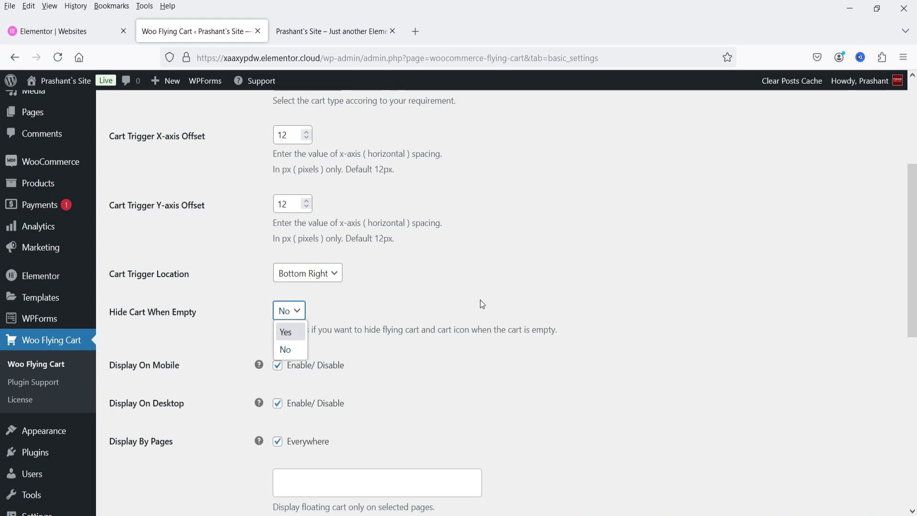
key("Escape")
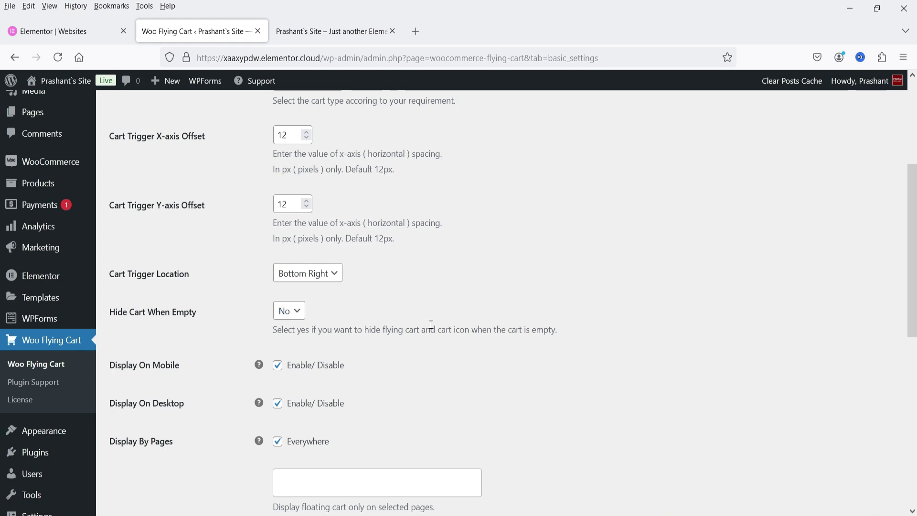
- Review the Everywhere display option and page list, then save Basic Settings with Slide (Right)
scroll(430, 324, "down", 4)
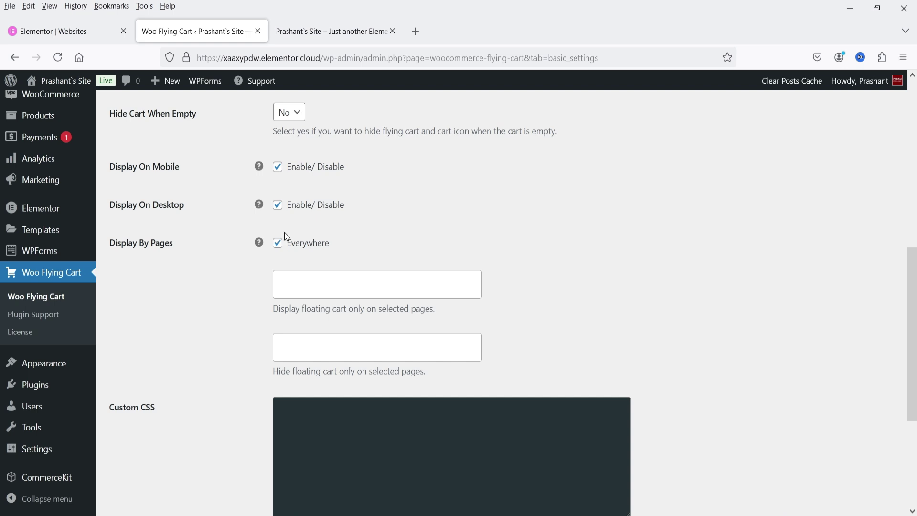
left_click(278, 246)
left_click(412, 287)
left_click_drag(480, 336, 500, 293)
left_click(715, 246)
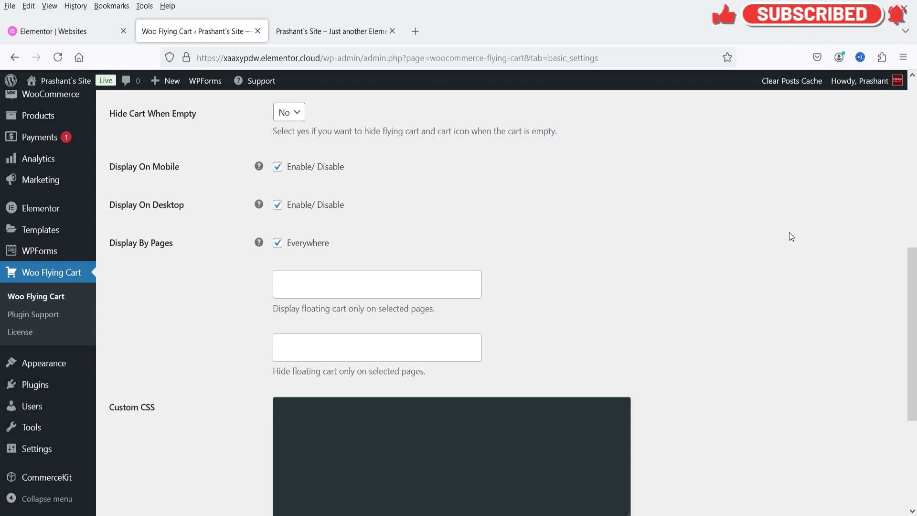
scroll(789, 232, "down", 3)
scroll(350, 311, "down", 2)
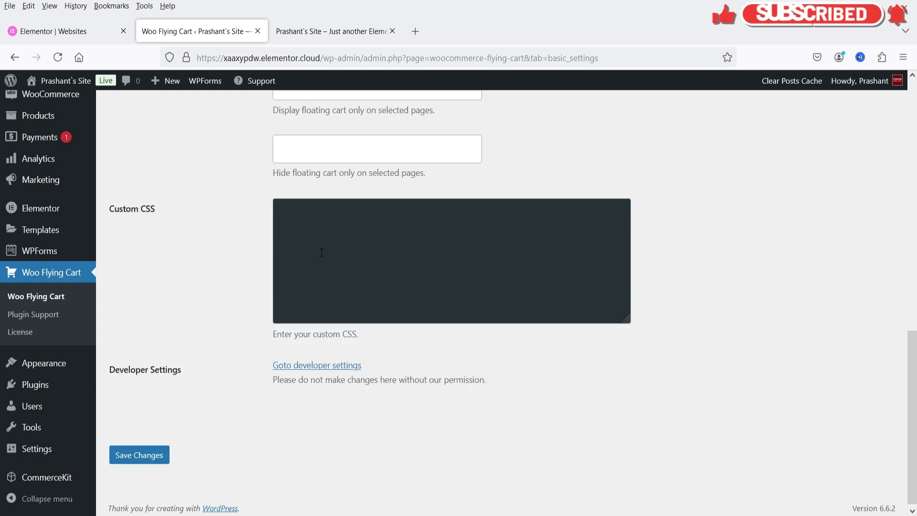
left_click(139, 454)
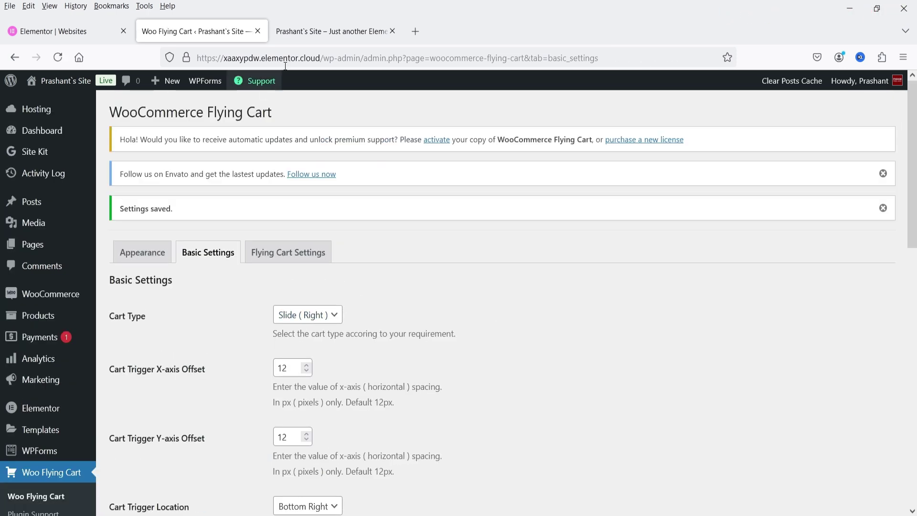
- Reload the storefront and open the flying cart to preview its panel
left_click(325, 29)
key("F5")
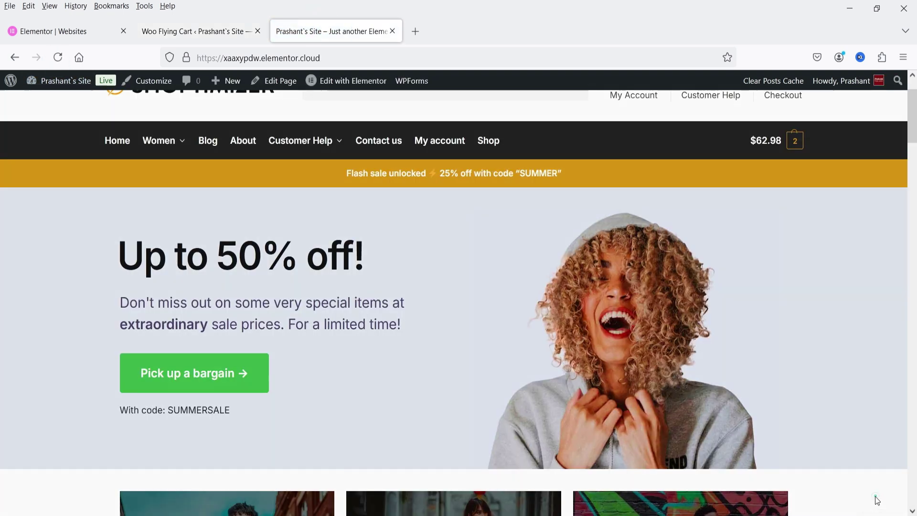
left_click(878, 502)
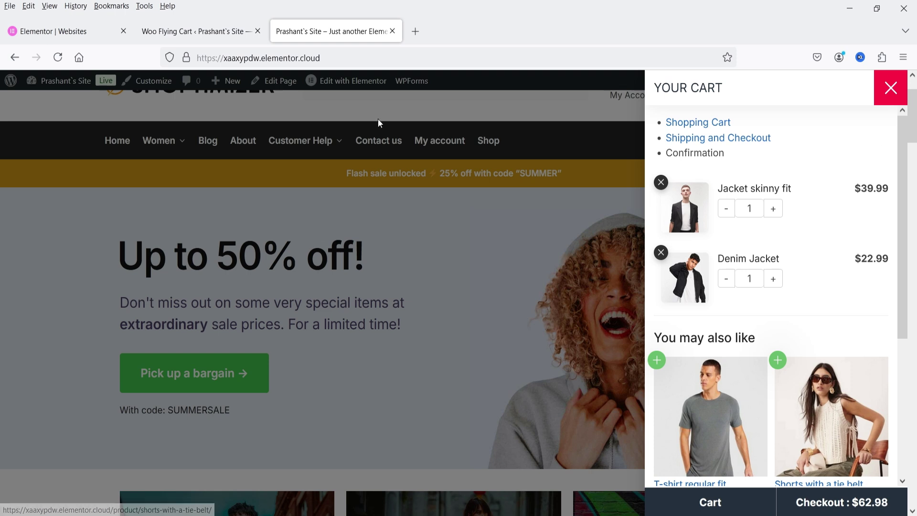
- Set the cart type to Slide (Left), save, and preview the left slide on the storefront
left_click(191, 32)
left_click(307, 314)
left_click(308, 352)
scroll(526, 332, "down", 10)
left_click(158, 447)
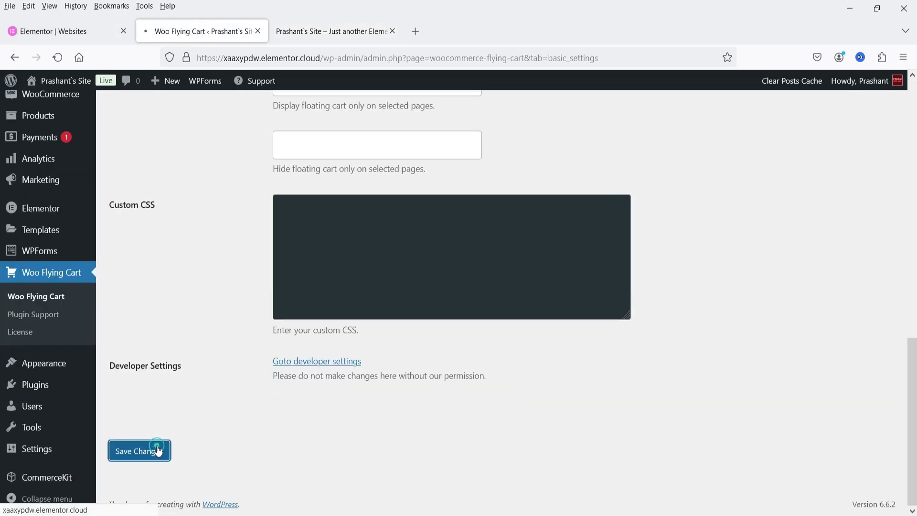
left_click(329, 32)
left_click(57, 57)
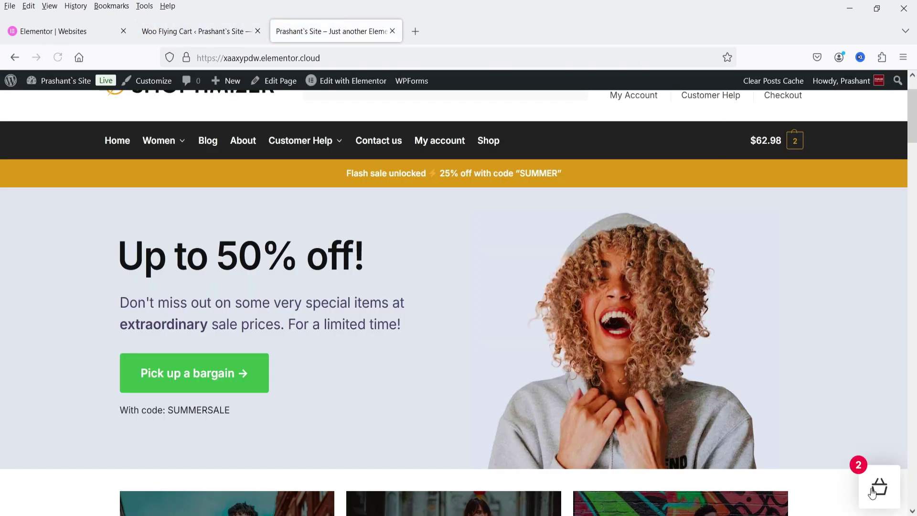
left_click(873, 494)
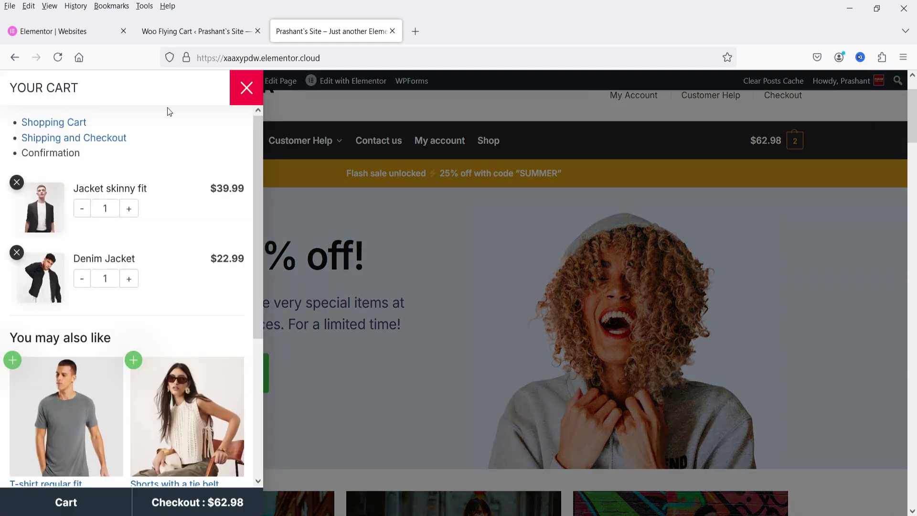
- Switch the cart type back to Floating Box and save the basic settings
left_click(196, 31)
left_click(330, 314)
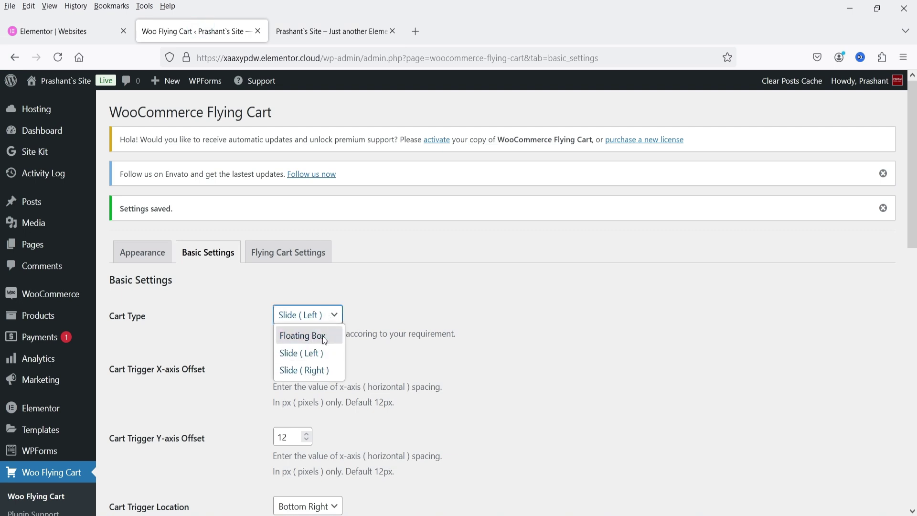
left_click(323, 337)
scroll(518, 311, "down", 10)
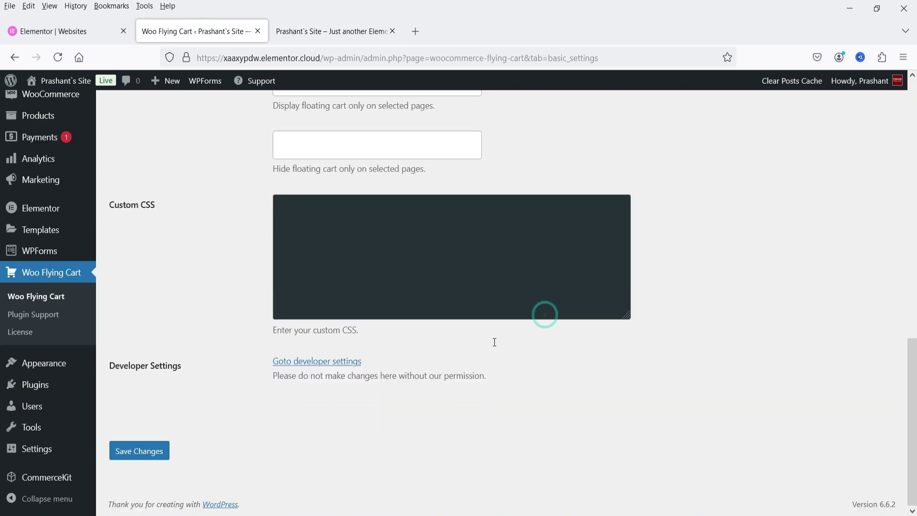
left_click(168, 458)
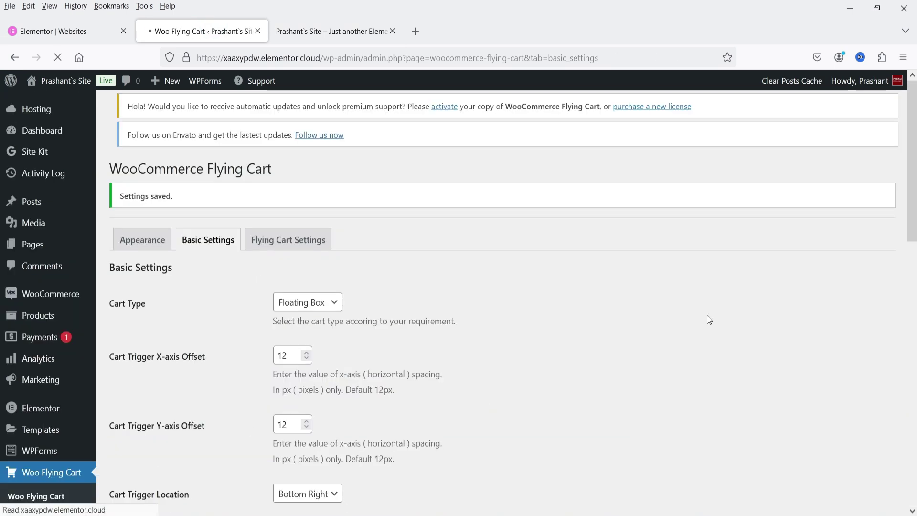
left_click(284, 263)
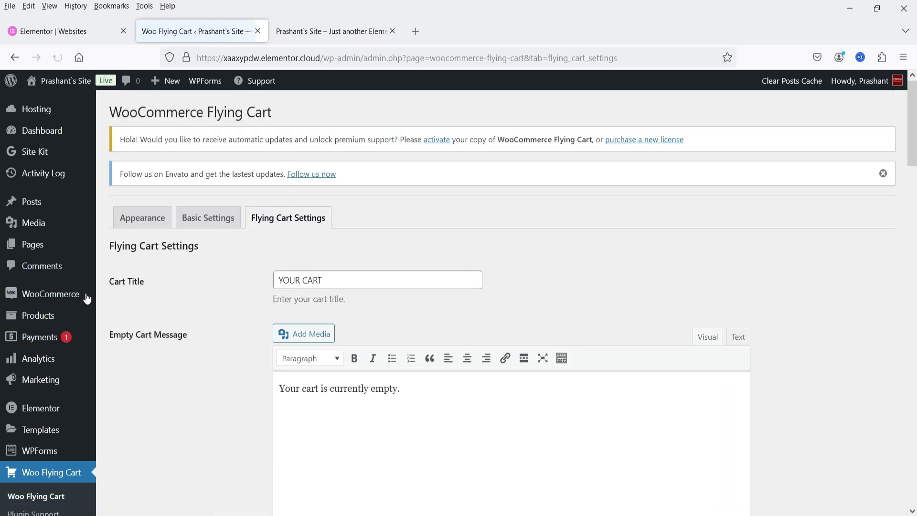
- Preview the storefront's YOUR CART drawer after reloading the store page
left_click(358, 279)
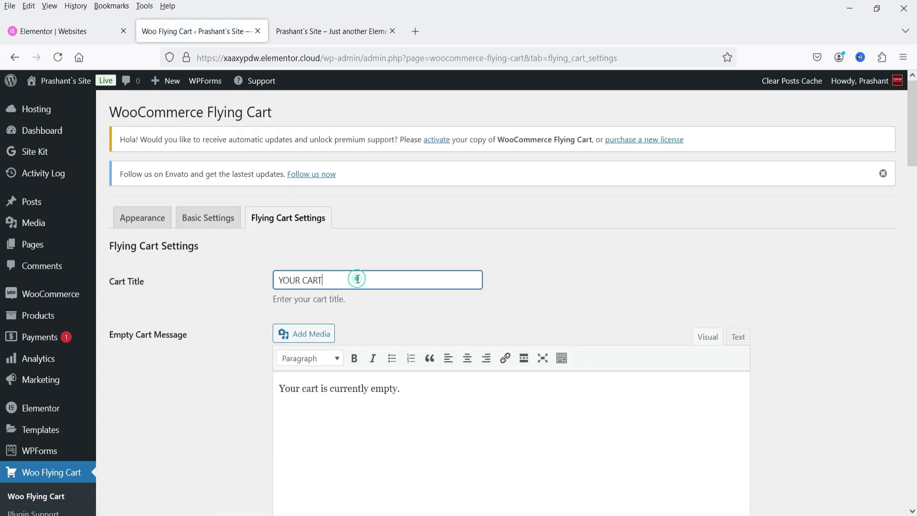
left_click(326, 32)
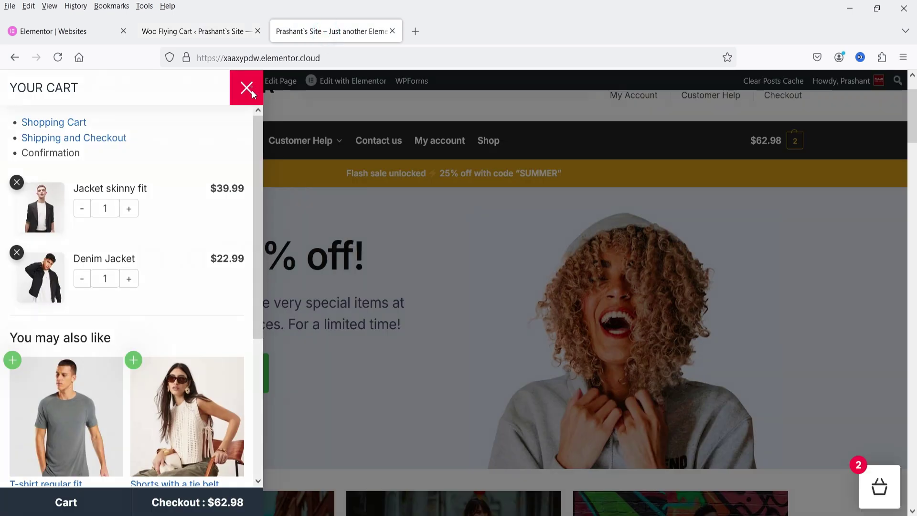
left_click(250, 88)
left_click(51, 57)
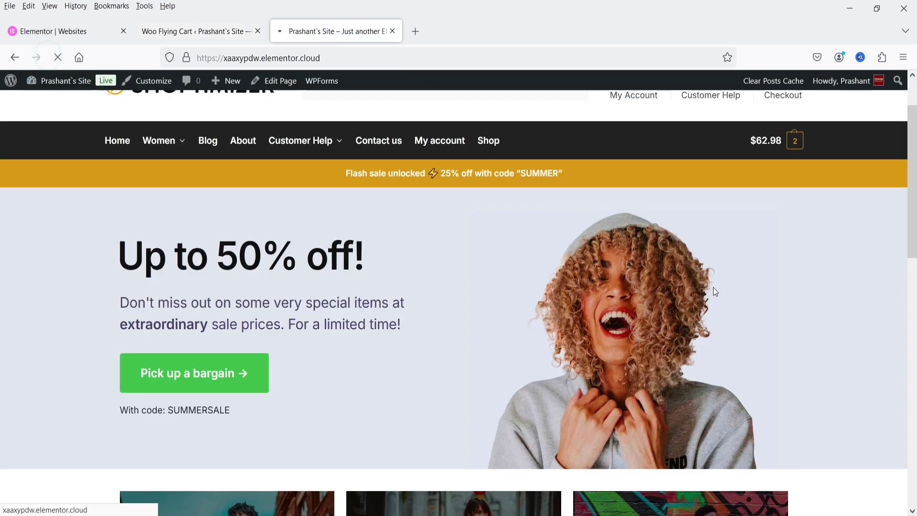
left_click(888, 492)
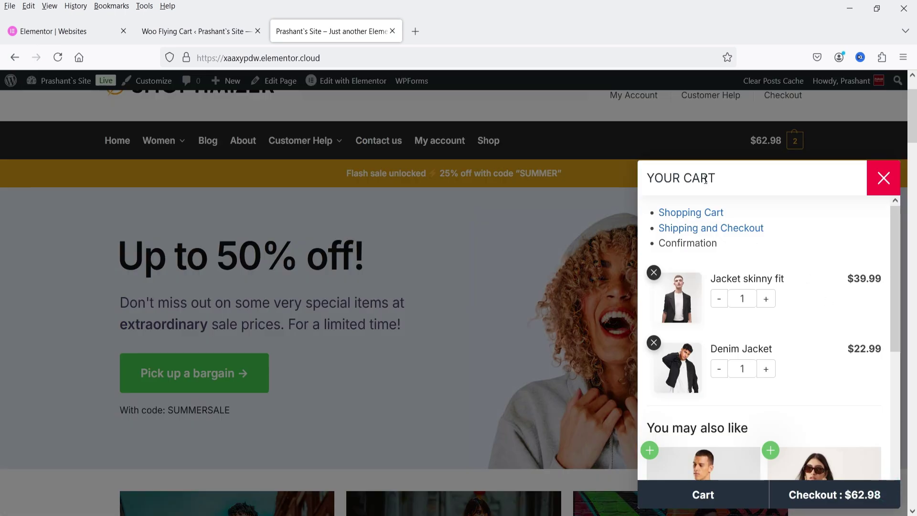
- Review the empty-cart message 'Your cart is currently empty.' and the options below it
left_click(199, 30)
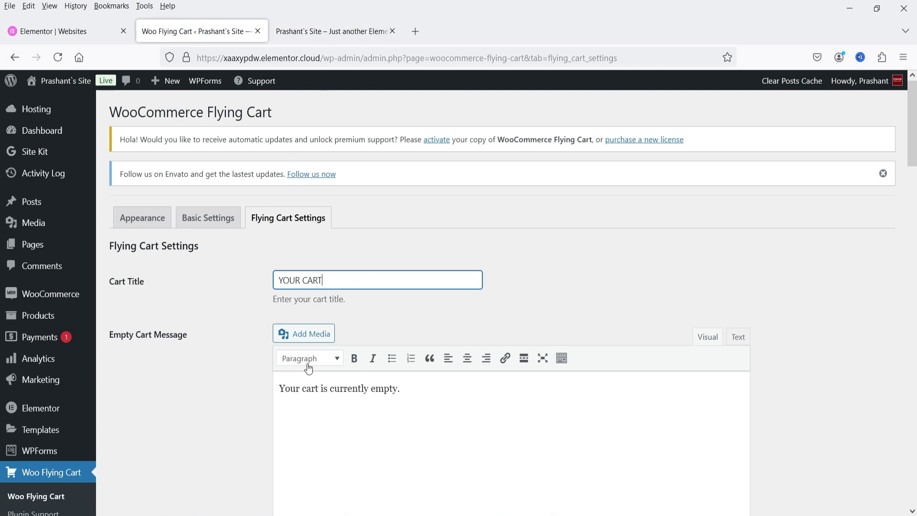
scroll(306, 339, "down", 2)
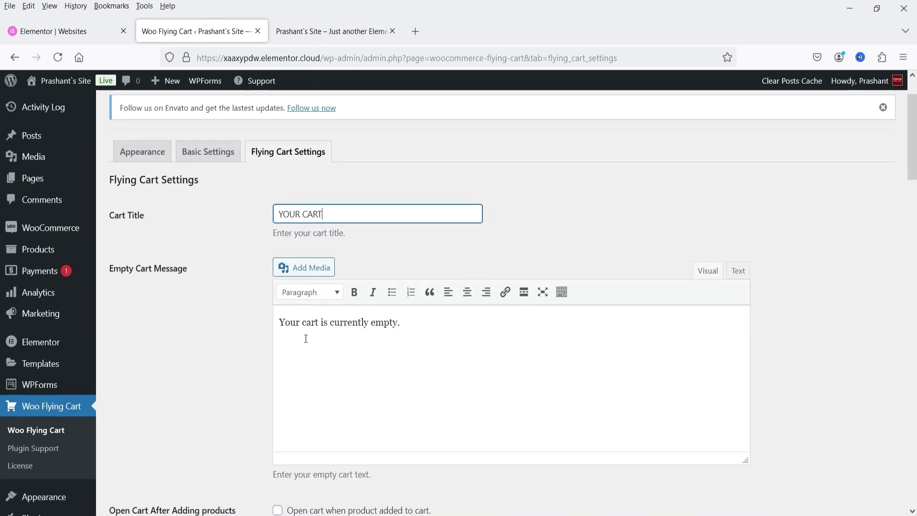
triple_click(318, 325)
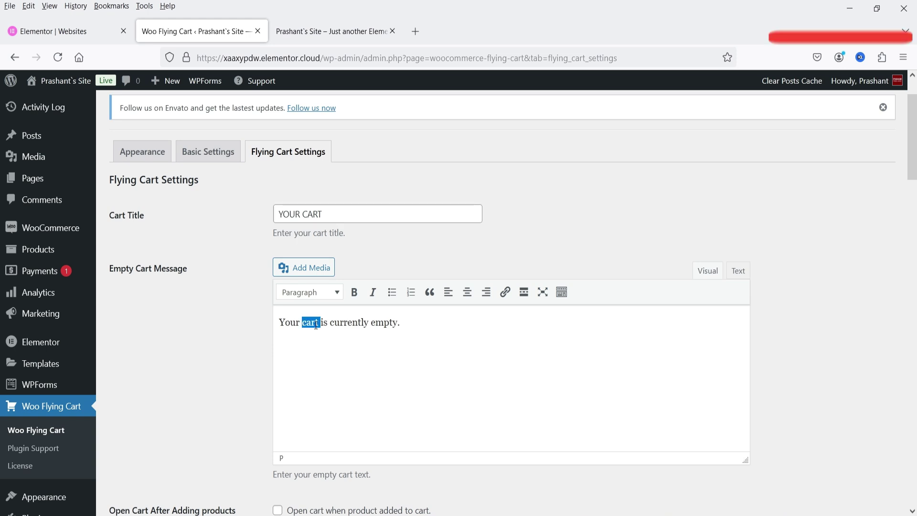
left_click(528, 356)
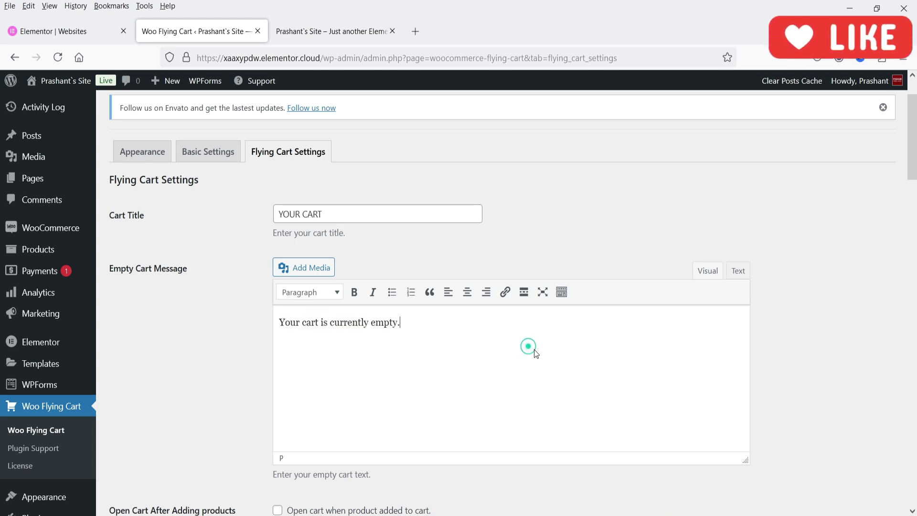
scroll(534, 351, "down", 4)
scroll(689, 377, "down", 2)
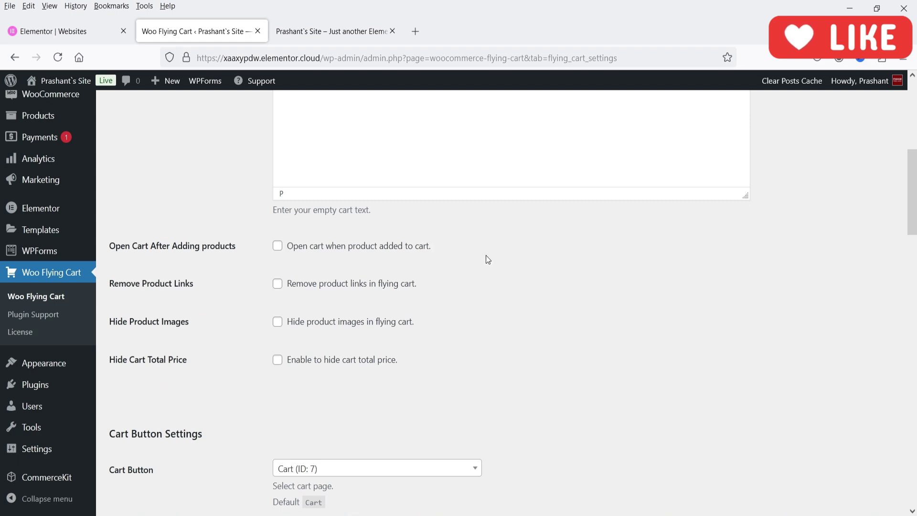
- Toggle opening the cart on product add on and back off, comparing with the storefront cart
left_click(279, 251)
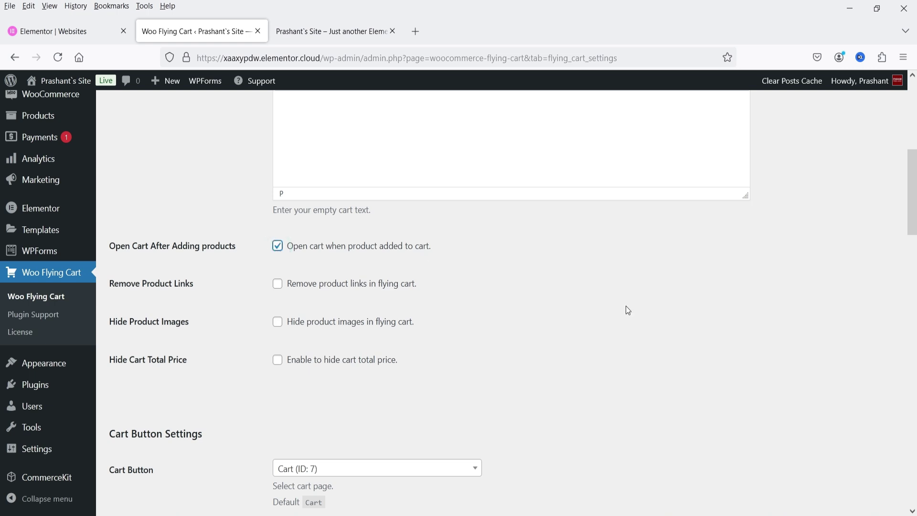
left_click(283, 251)
key("ctrl+Tab")
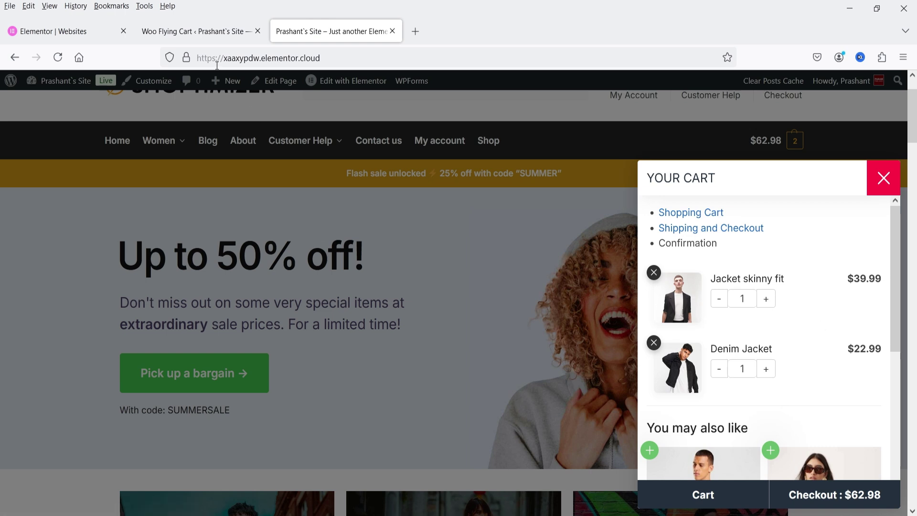
left_click(196, 31)
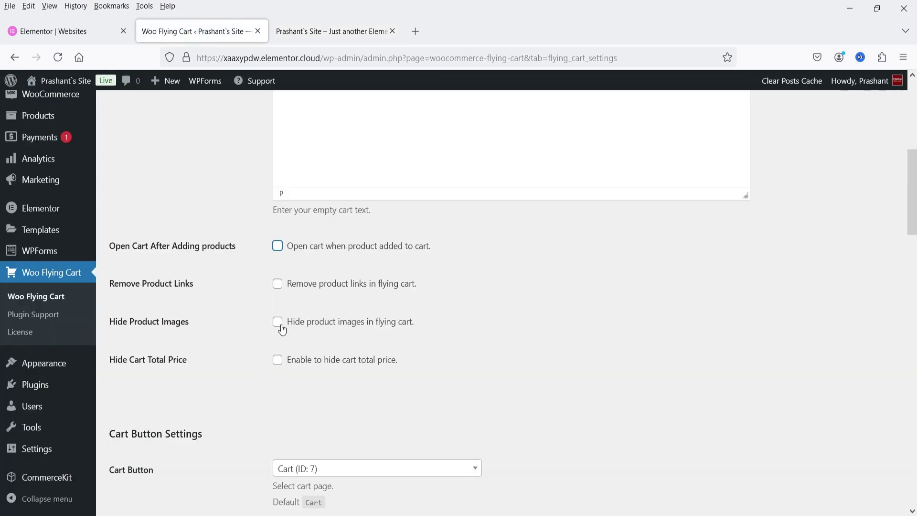
left_click(333, 30)
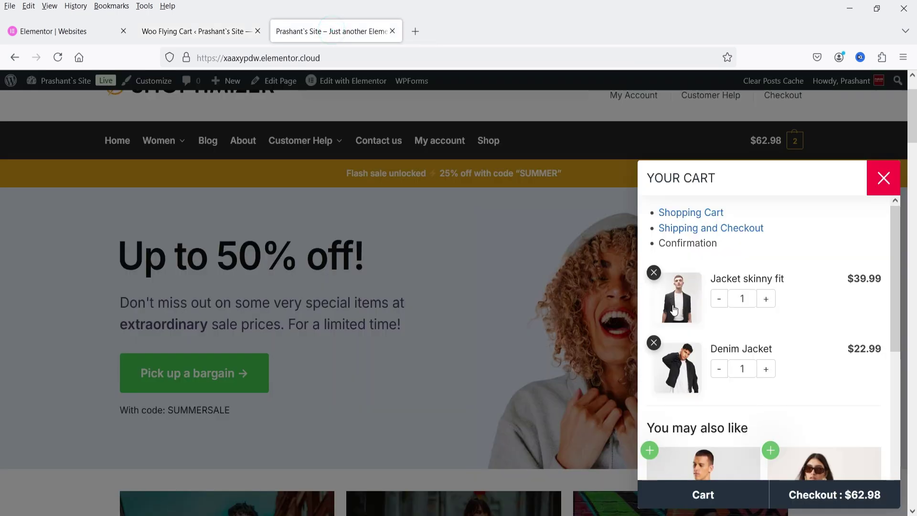
left_click(197, 40)
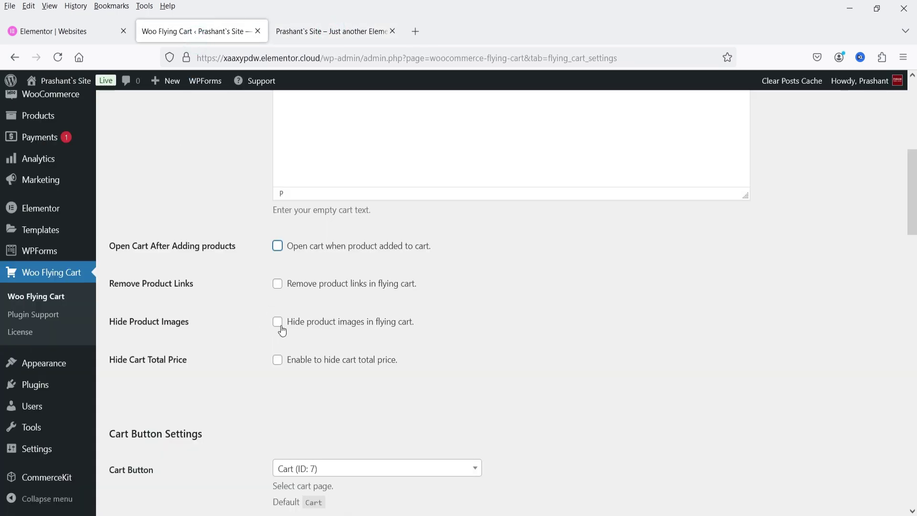
left_click(310, 30)
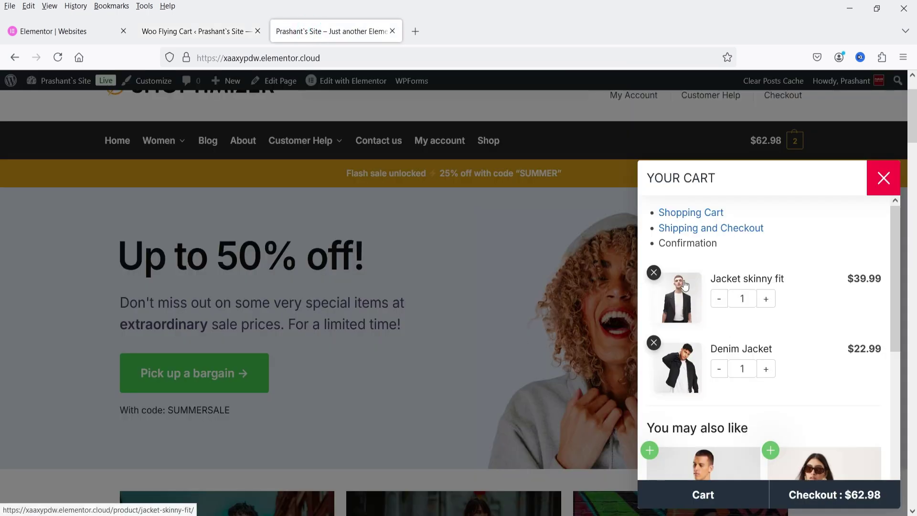
left_click(182, 37)
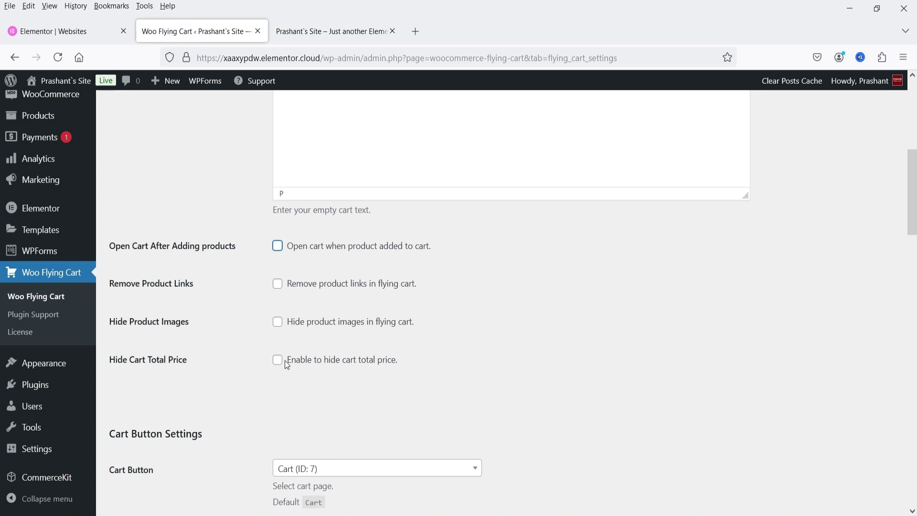
- Enable Hide Cart Total Price and keep Cart (ID: 7) as the cart button page
scroll(624, 383, "down", 4)
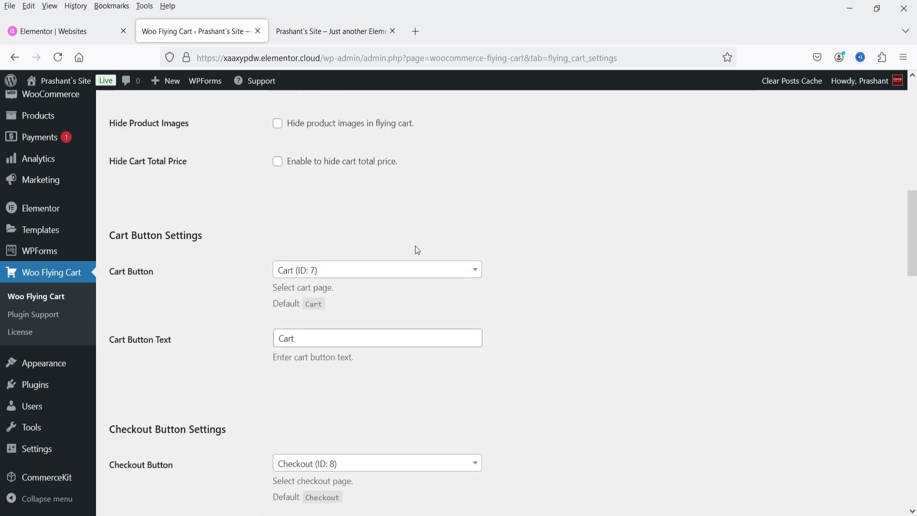
left_click(287, 32)
scroll(764, 410, "down", 6)
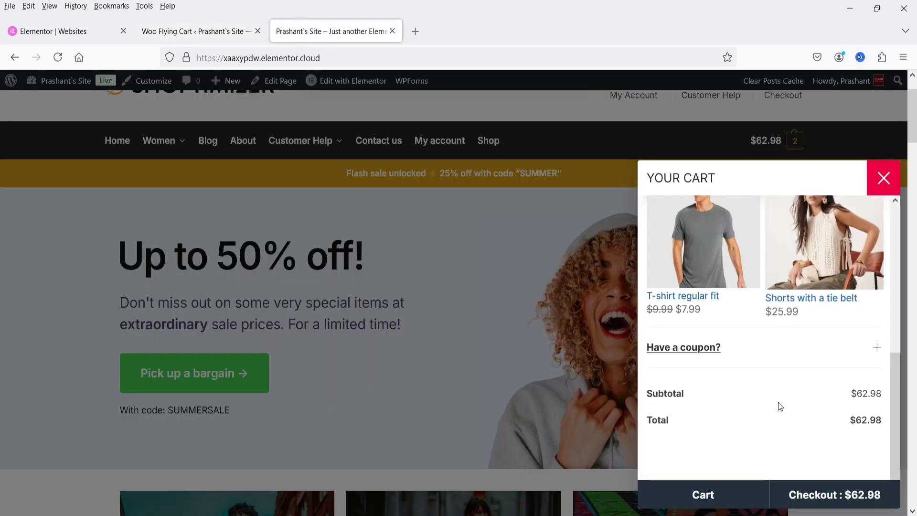
left_click(170, 24)
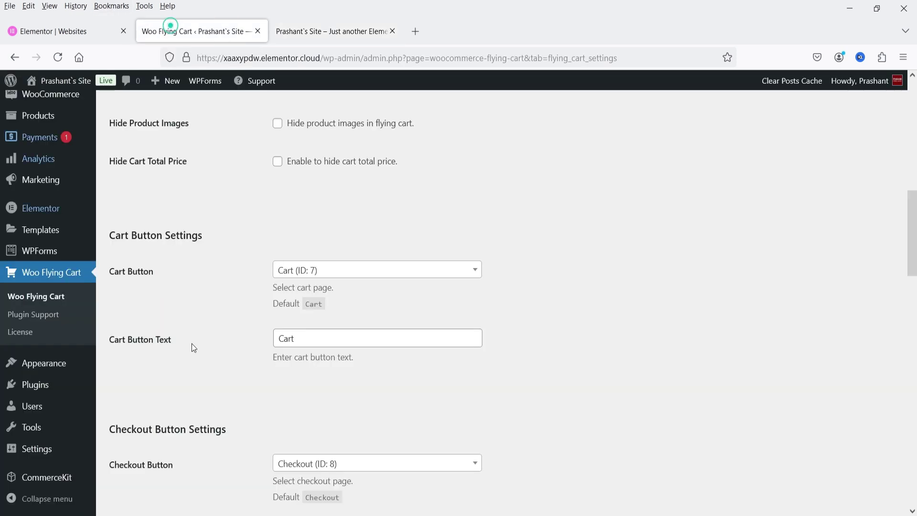
left_click(279, 162)
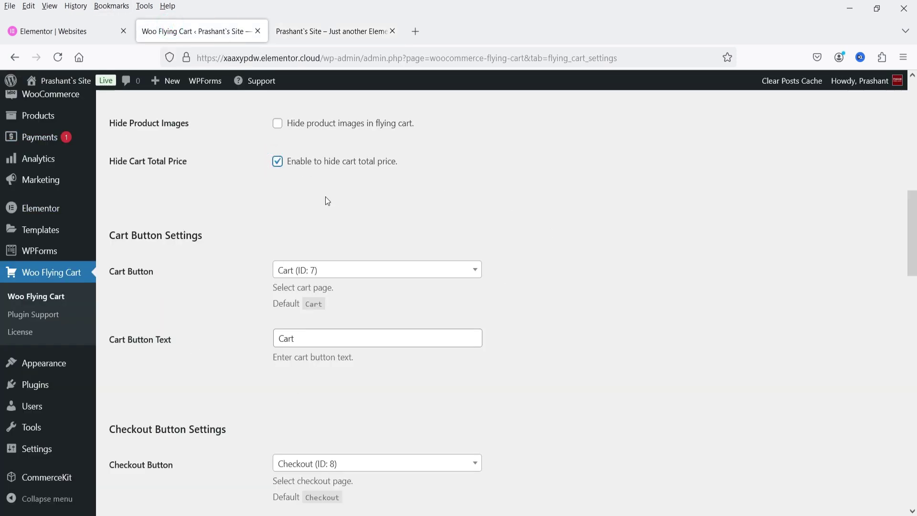
scroll(597, 295, "down", 3)
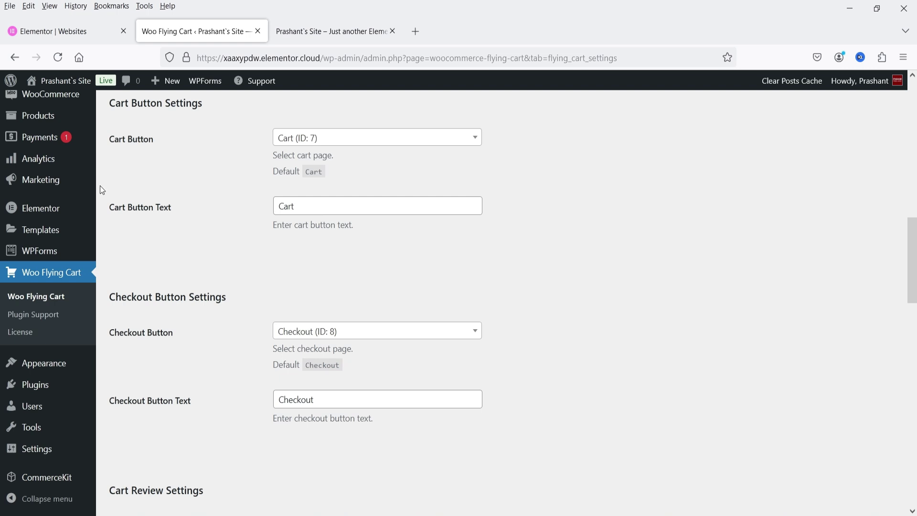
left_click(369, 139)
left_click(369, 140)
- Check the Cart and Checkout buttons in the storefront cart, then save the settings
left_click(332, 31)
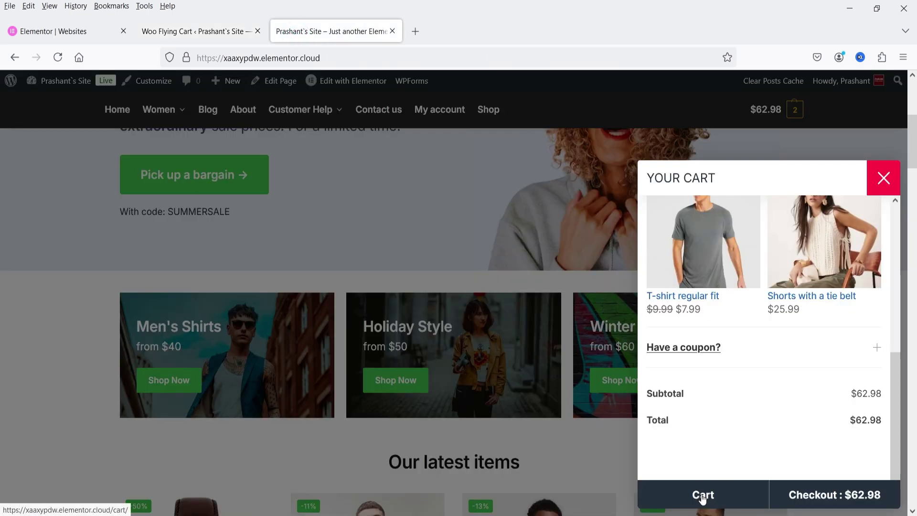
left_click(194, 31)
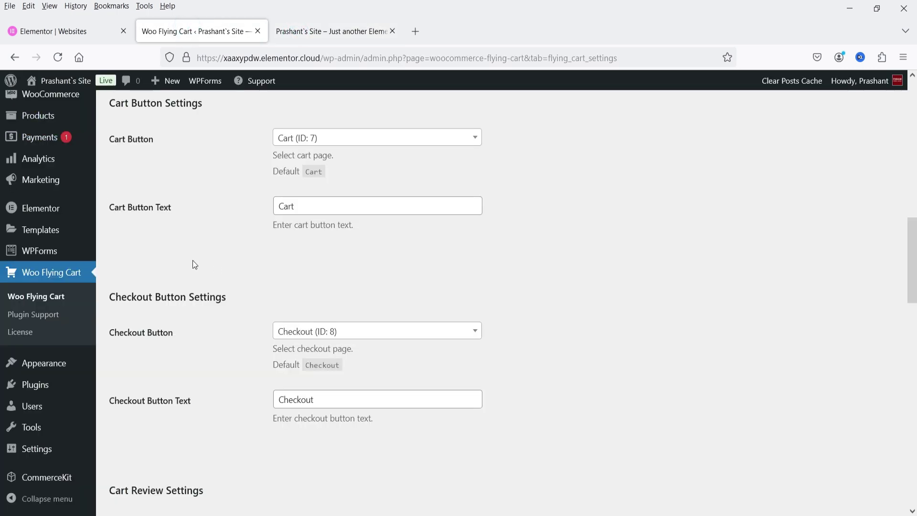
scroll(173, 328, "down", 2)
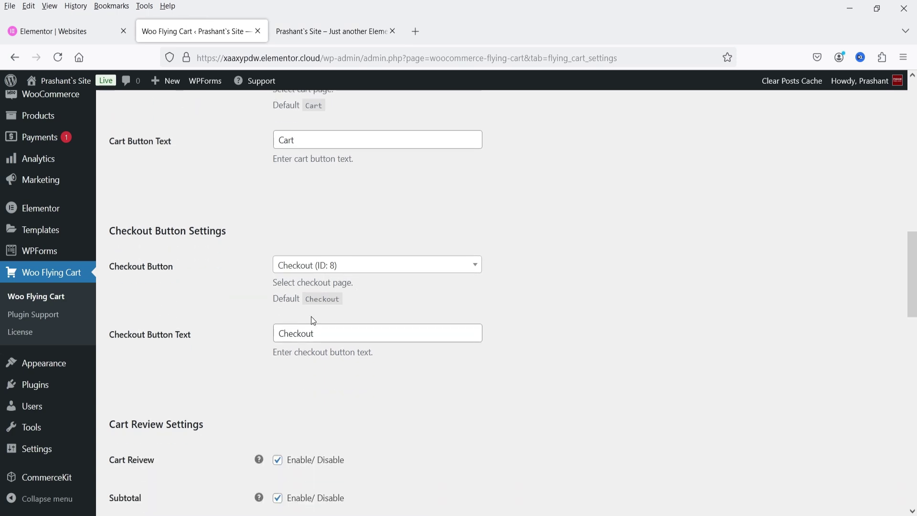
left_click(325, 32)
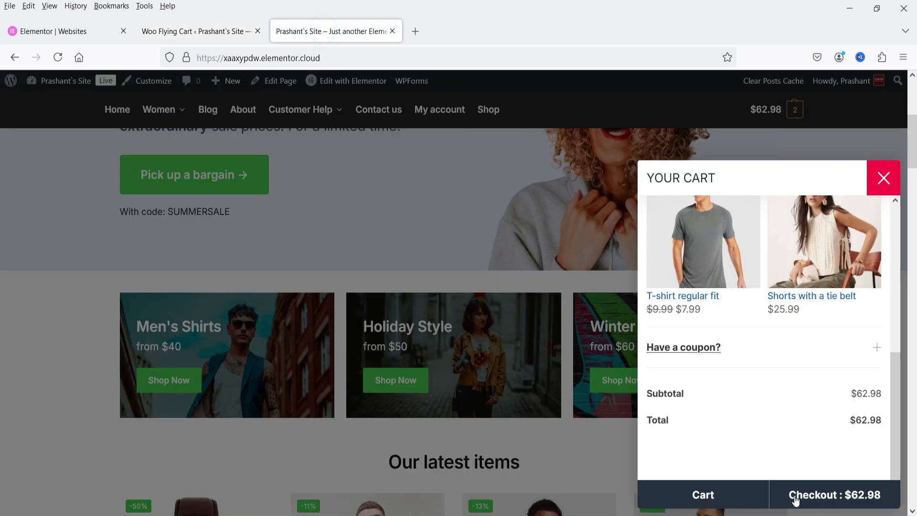
left_click(187, 31)
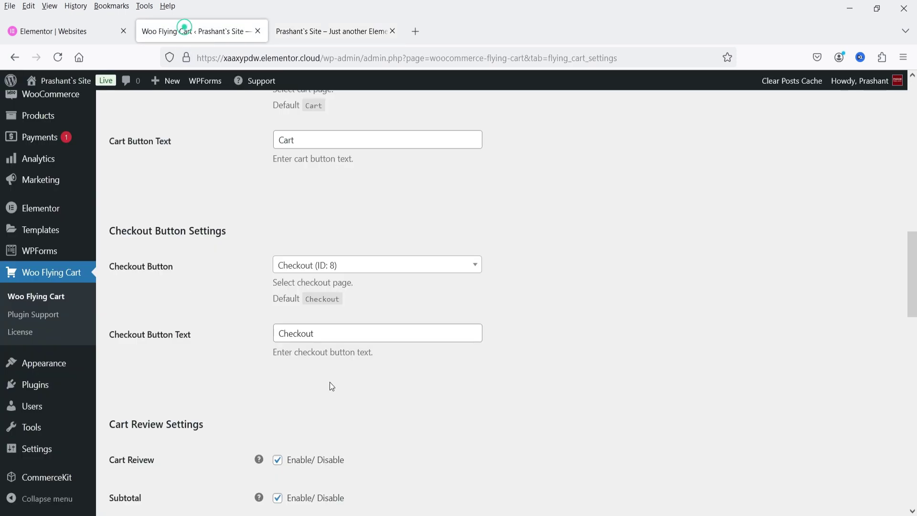
scroll(356, 367, "down", 20)
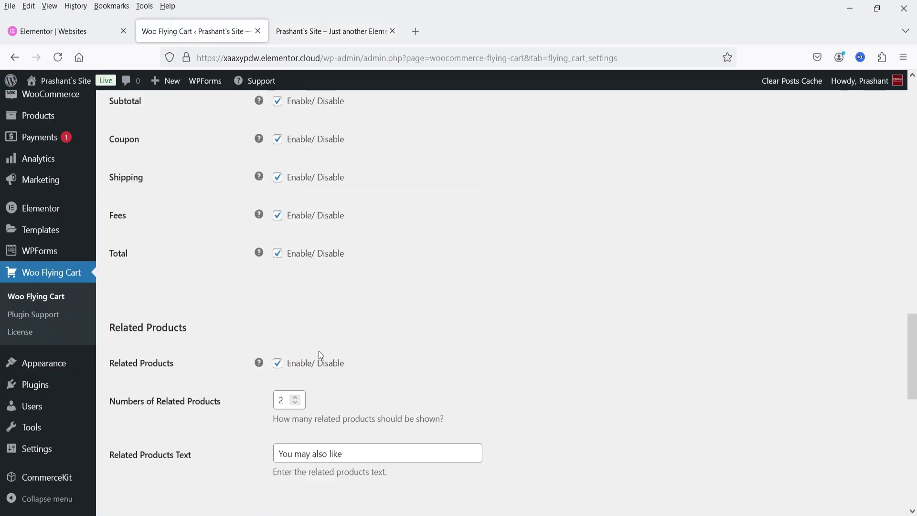
scroll(213, 417, "down", 3)
left_click(156, 456)
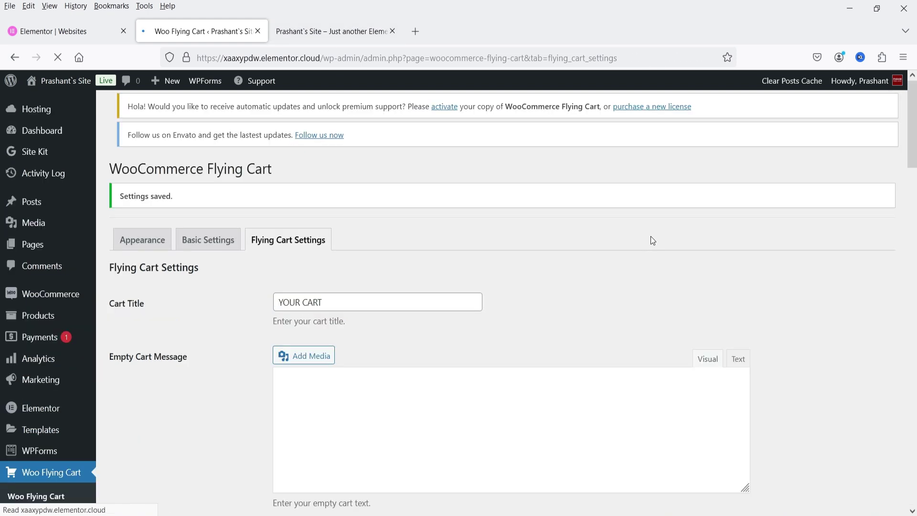
- Reload the storefront and open the flying cart to see the hidden total
scroll(309, 270, "down", 8)
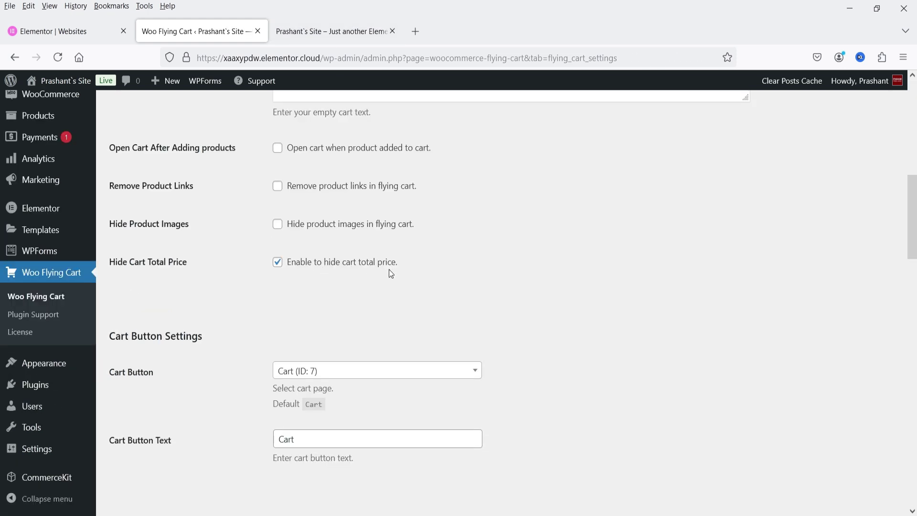
left_click(325, 31)
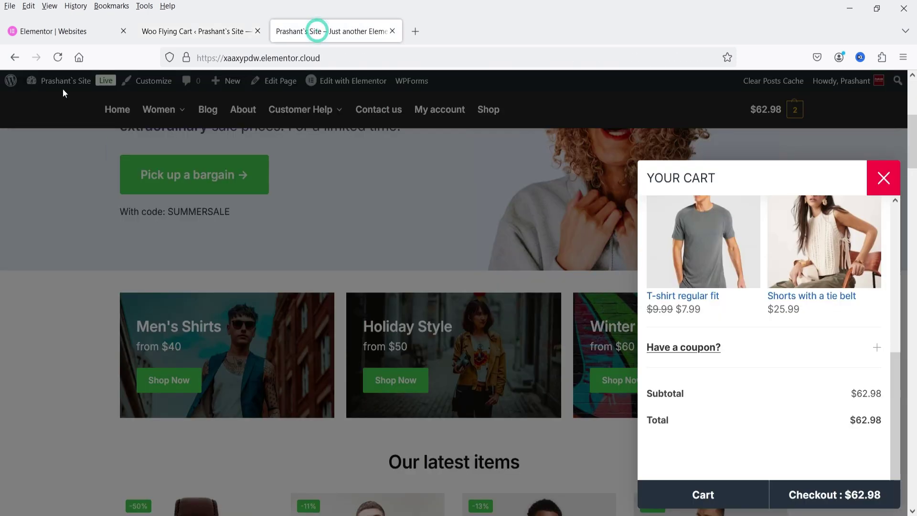
left_click(57, 57)
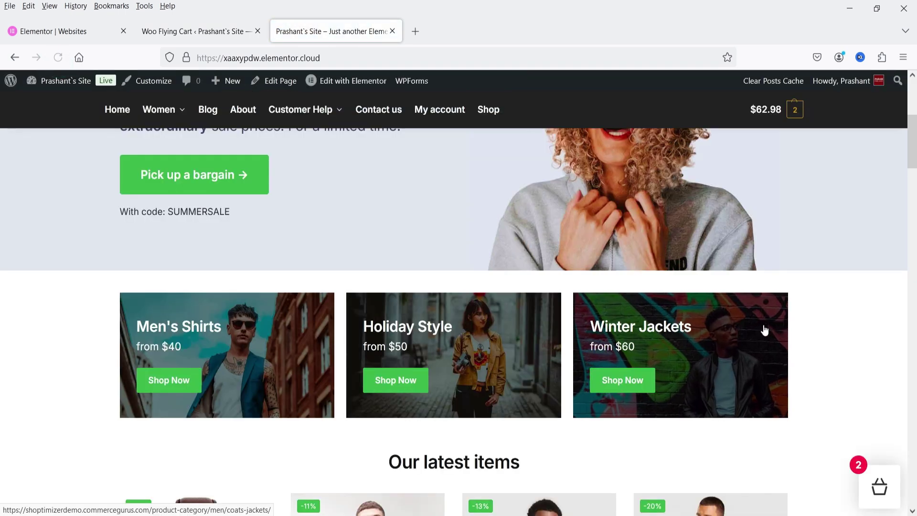
left_click(874, 482)
scroll(836, 352, "down", 3)
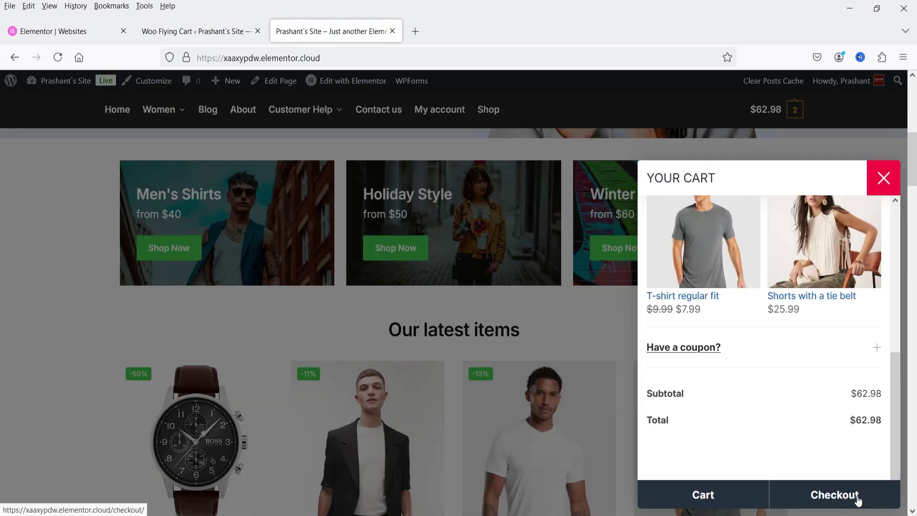
- Turn Hide Cart Total Price back off, save, and confirm Checkout : $62.98 in the flying cart
left_click(167, 41)
left_click(277, 261)
scroll(573, 393, "down", 10)
scroll(537, 397, "down", 7)
left_click(139, 452)
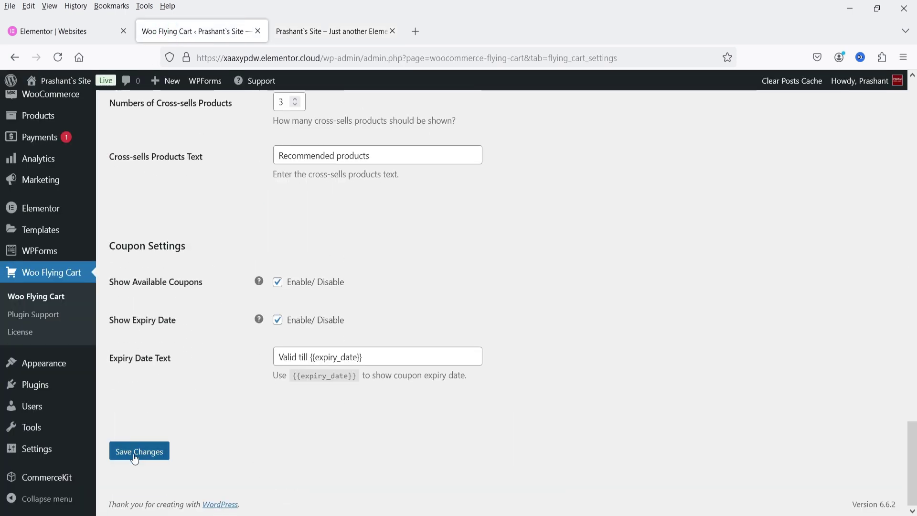
left_click(325, 31)
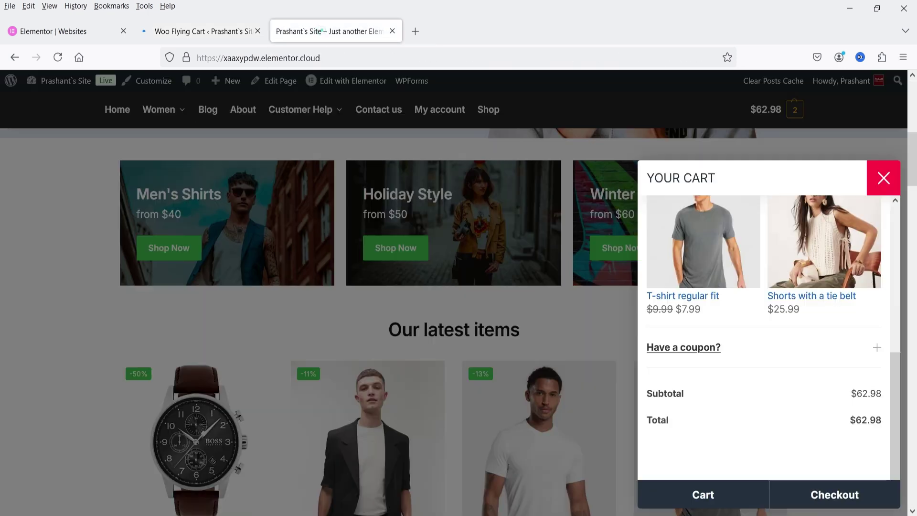
left_click(57, 58)
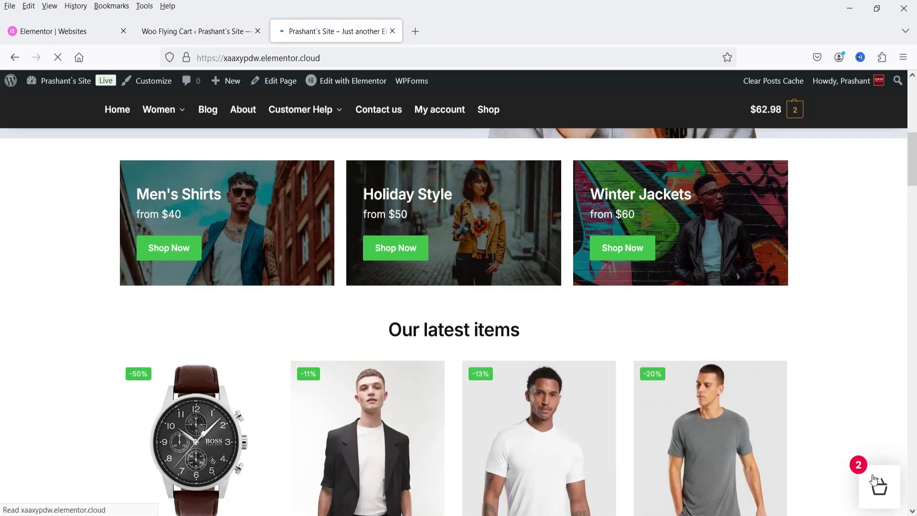
left_click(874, 479)
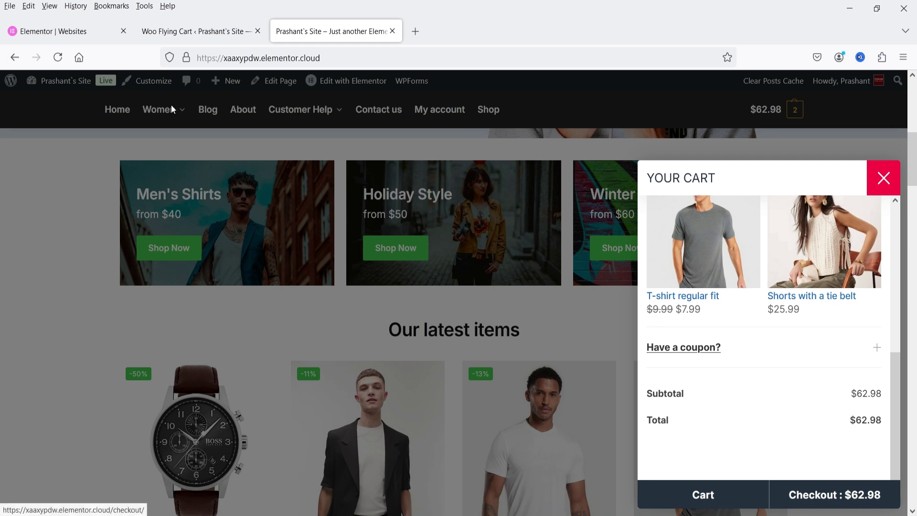
left_click(187, 31)
scroll(549, 281, "down", 10)
scroll(512, 272, "down", 6)
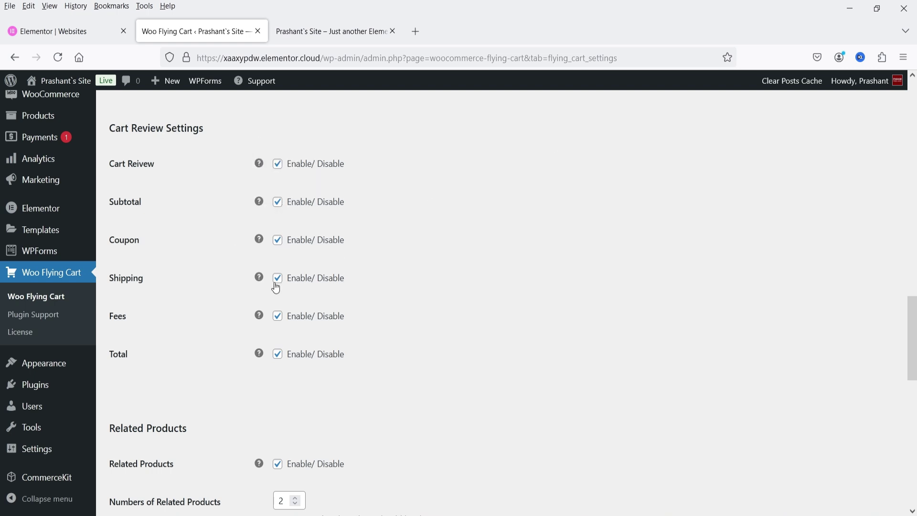
left_click(339, 30)
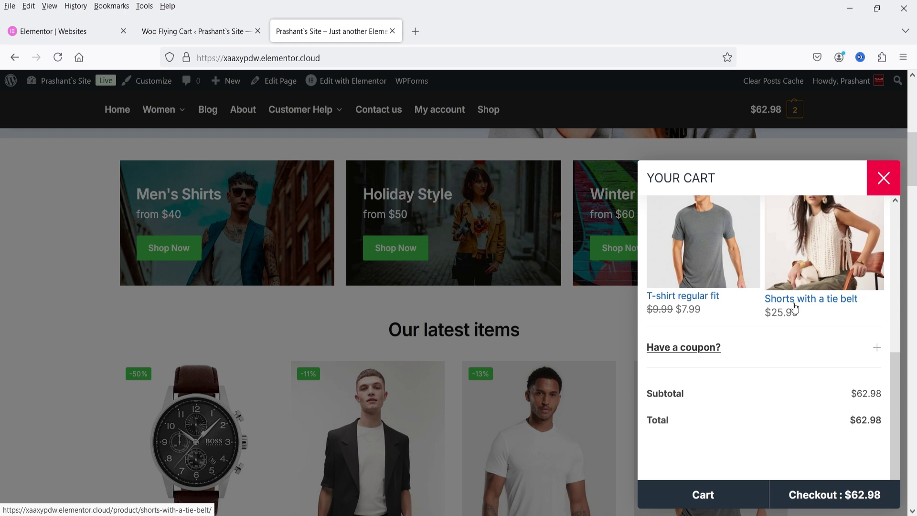
left_click(187, 33)
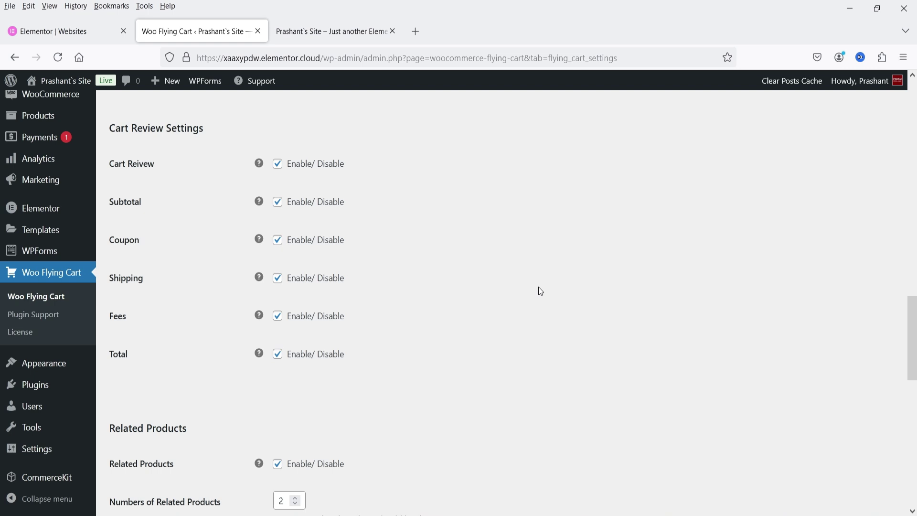
left_click(325, 26)
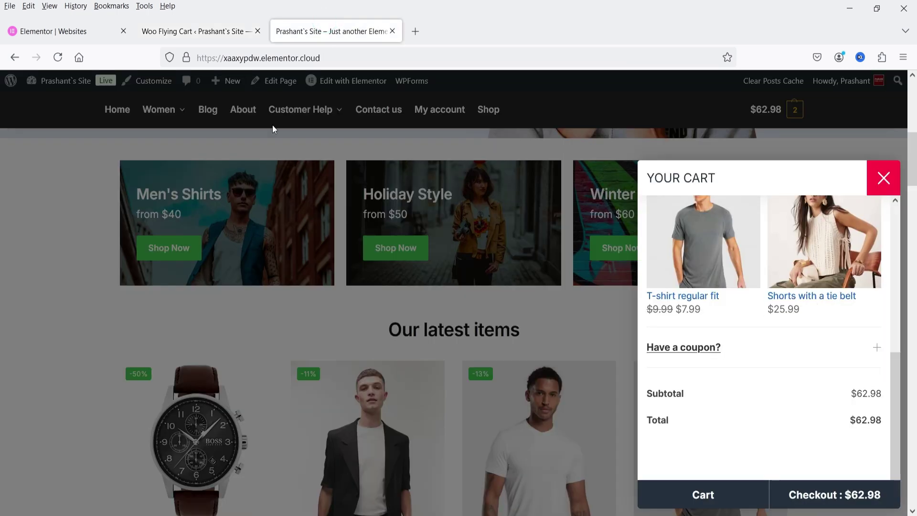
key("ctrl+shift+Tab")
scroll(514, 282, "down", 4)
scroll(515, 286, "up", 4)
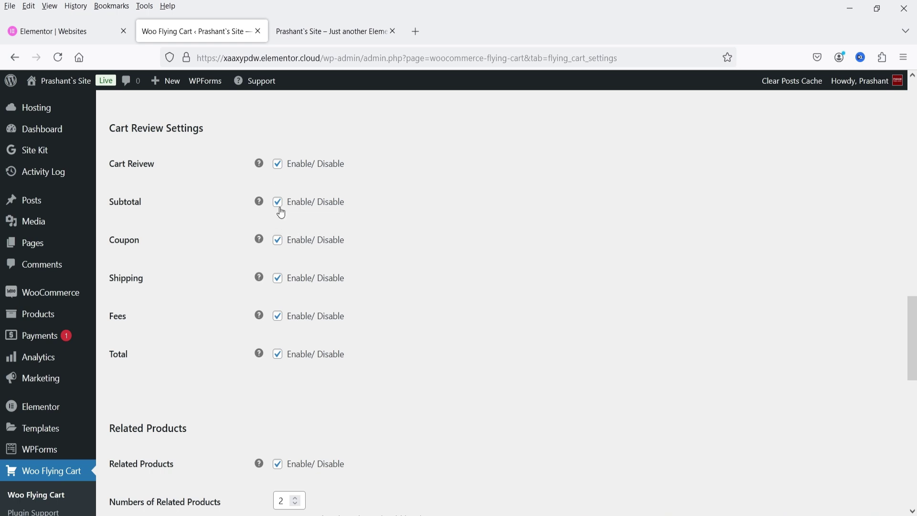
scroll(486, 308, "down", 5)
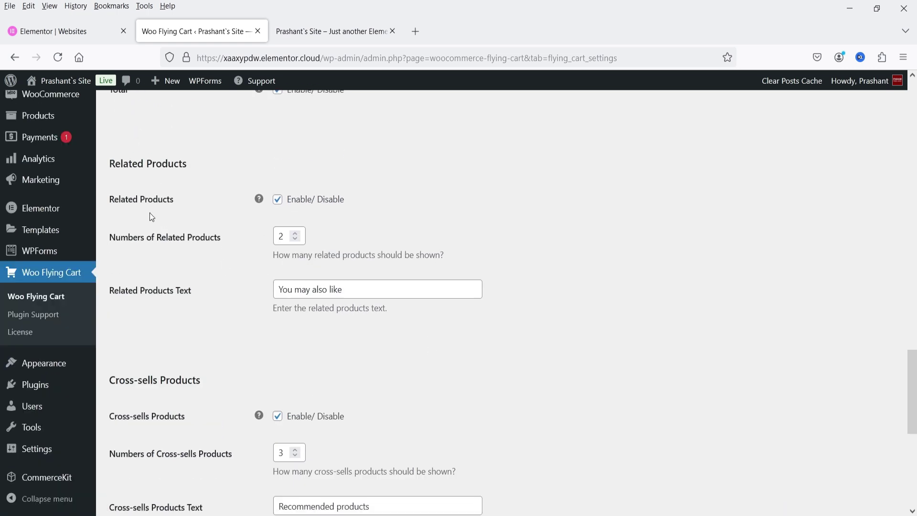
left_click(320, 19)
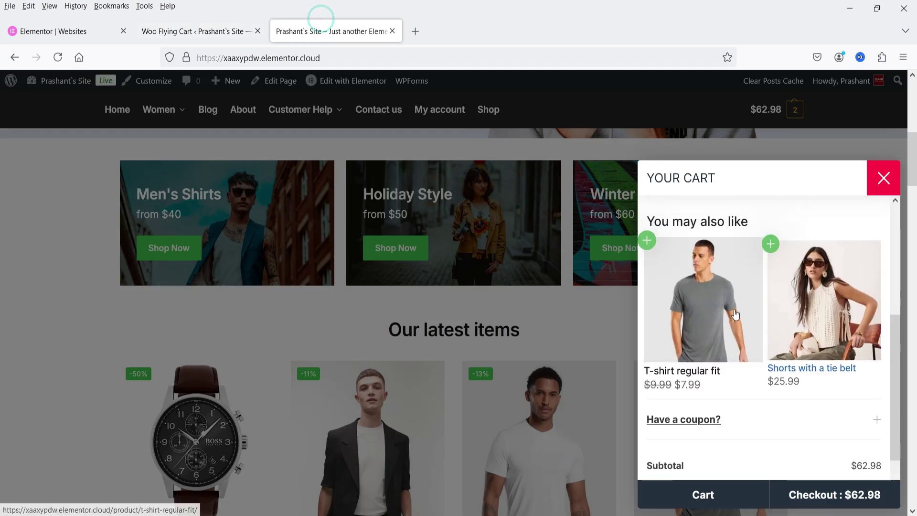
scroll(736, 314, "up", 3)
left_click(199, 39)
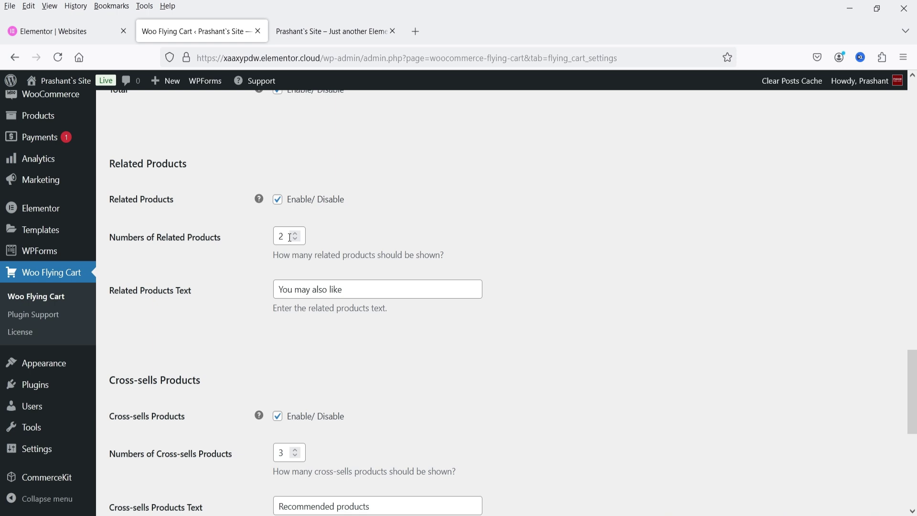
left_click(280, 206)
left_click(279, 206)
triple_click(362, 289)
left_click(332, 21)
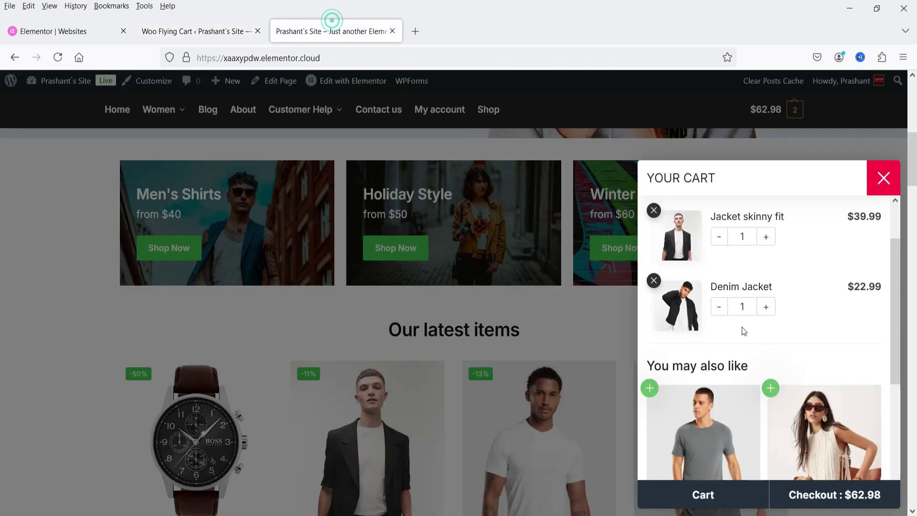
scroll(710, 358, "down", 3)
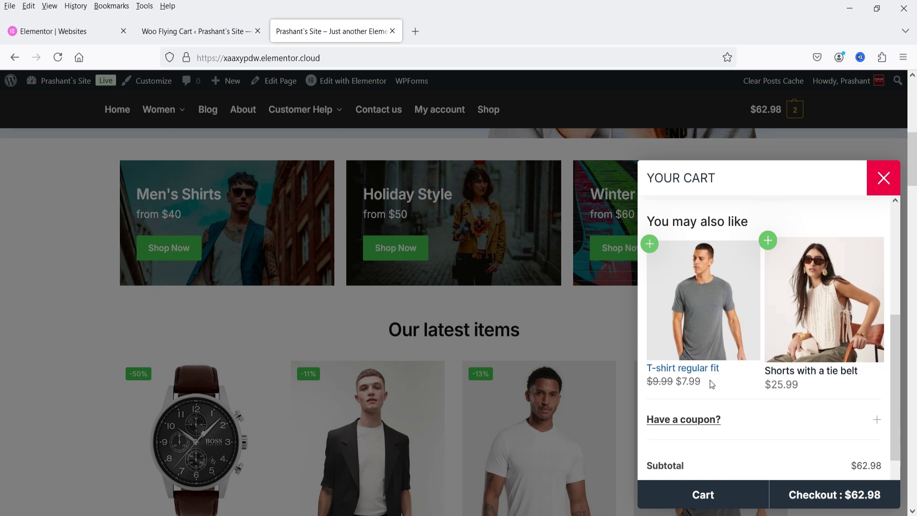
left_click(193, 31)
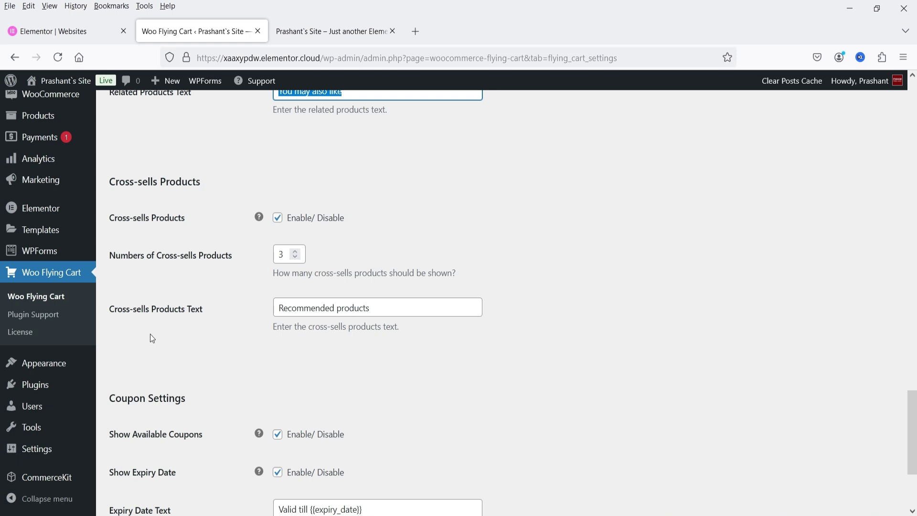
- Inspect the Recommended products heading and scroll through the storefront cart panel
triple_click(398, 310)
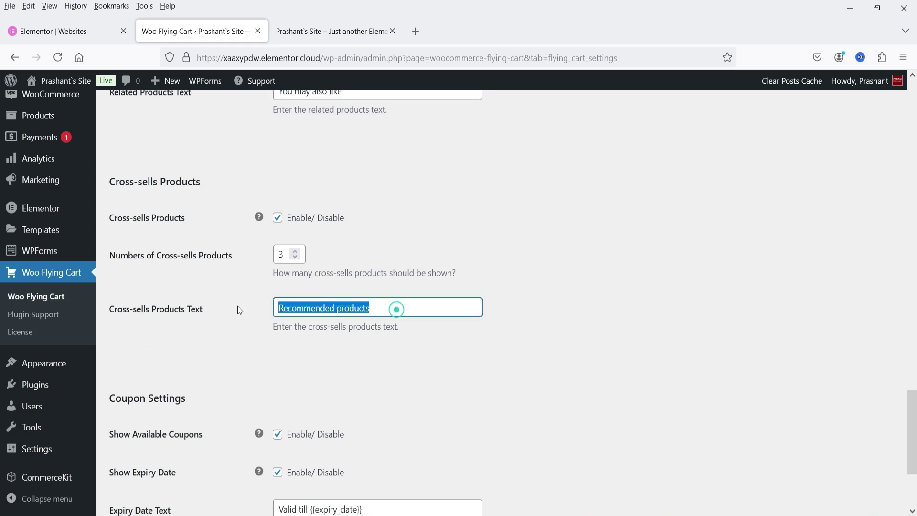
left_click(492, 356)
left_click(334, 31)
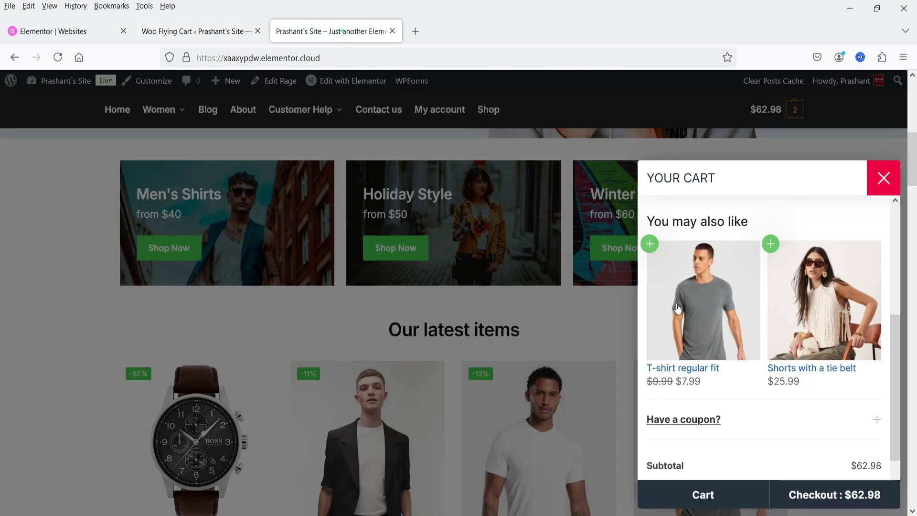
scroll(765, 287, "down", 3)
scroll(785, 333, "up", 3)
scroll(788, 336, "down", 3)
left_click(196, 32)
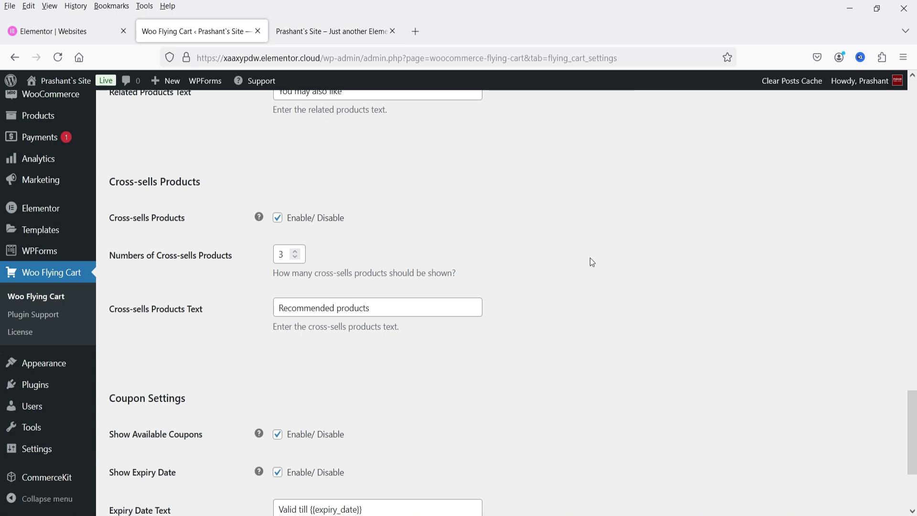
scroll(592, 263, "down", 3)
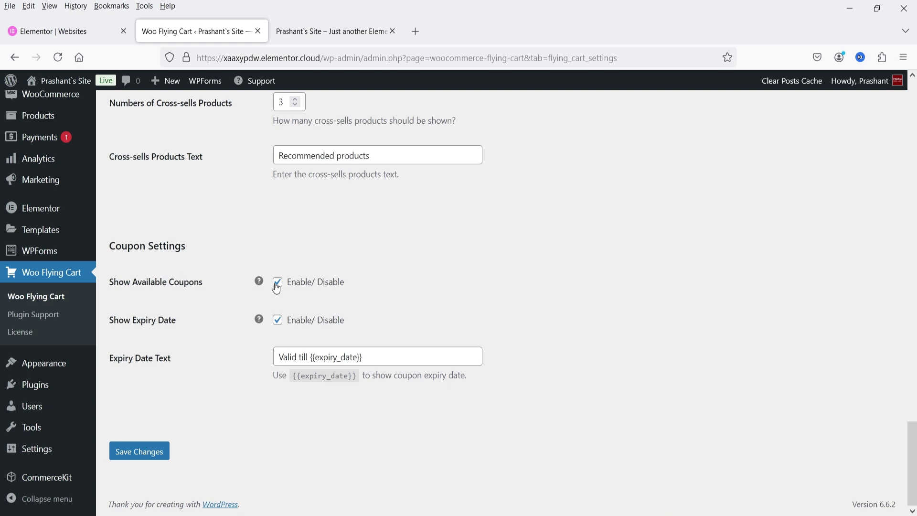
- Expand and collapse the 'Have a coupon?' field in the storefront cart, twice
left_click(346, 38)
left_click(729, 350)
left_click(746, 350)
left_click(204, 31)
left_click(317, 31)
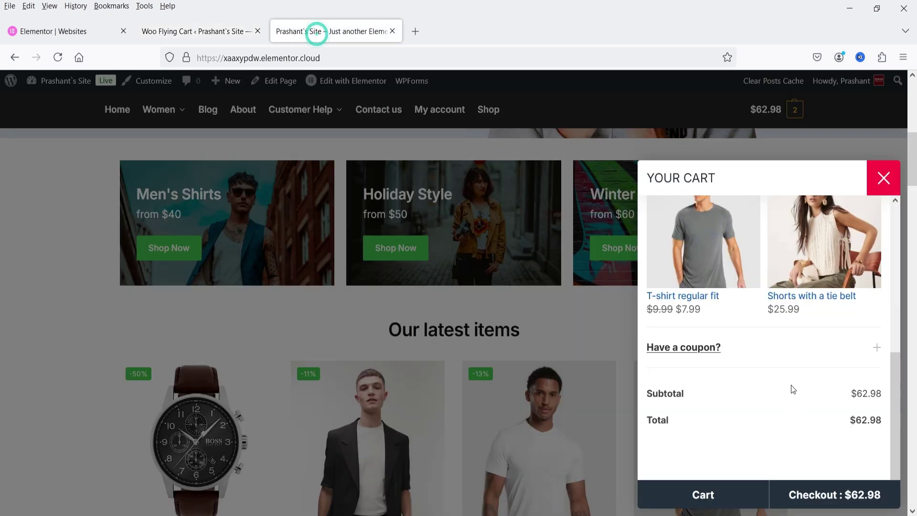
left_click(784, 352)
left_click(779, 353)
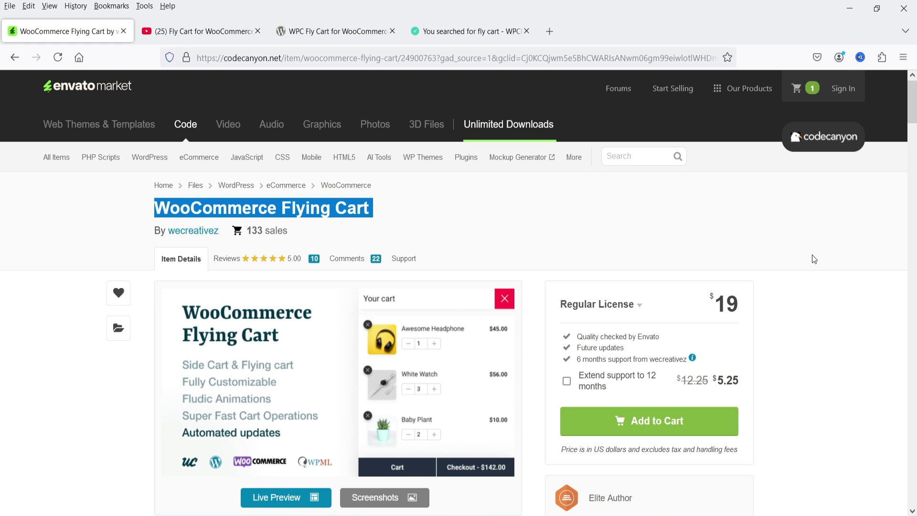
- Clear the title selection on the WooCommerce Flying Cart CodeCanyon page showing the $19 Regular License
left_click(813, 258)
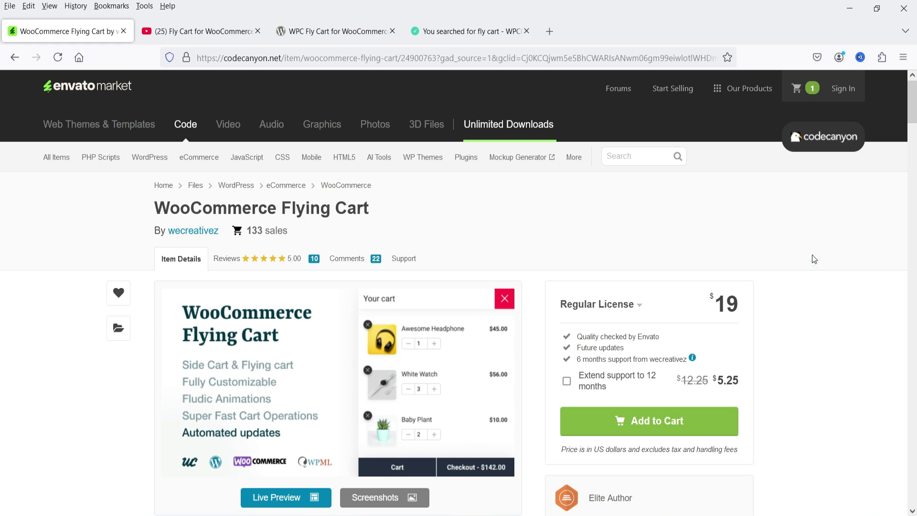